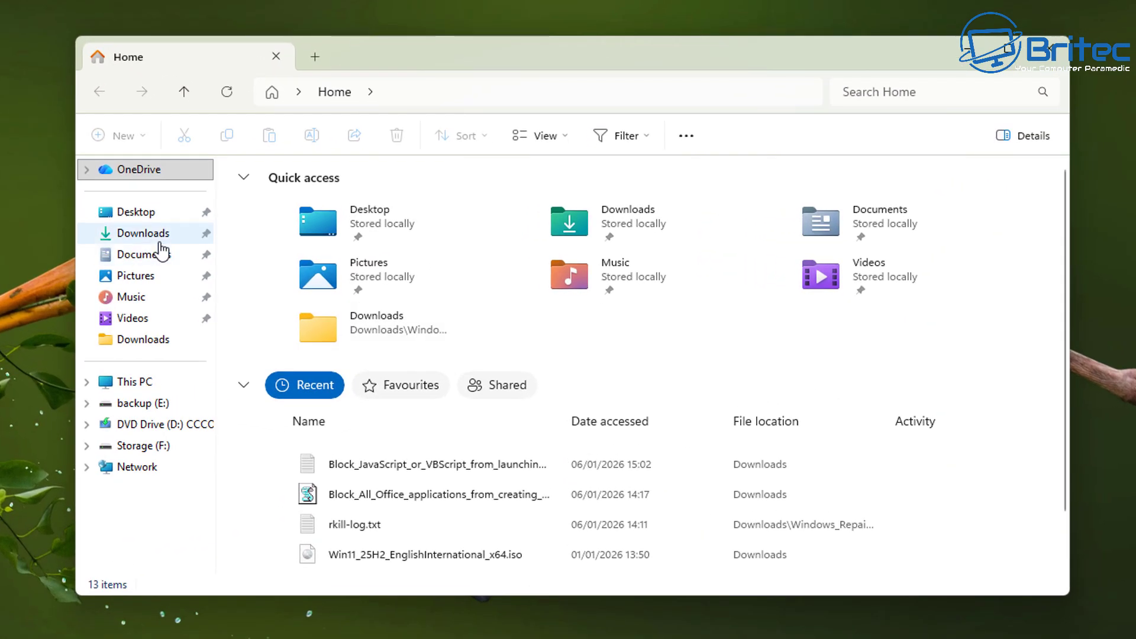
Browse the Documents, Pictures, Downloads and Desktop folders, ending back in Downloads.
left_click(151, 255)
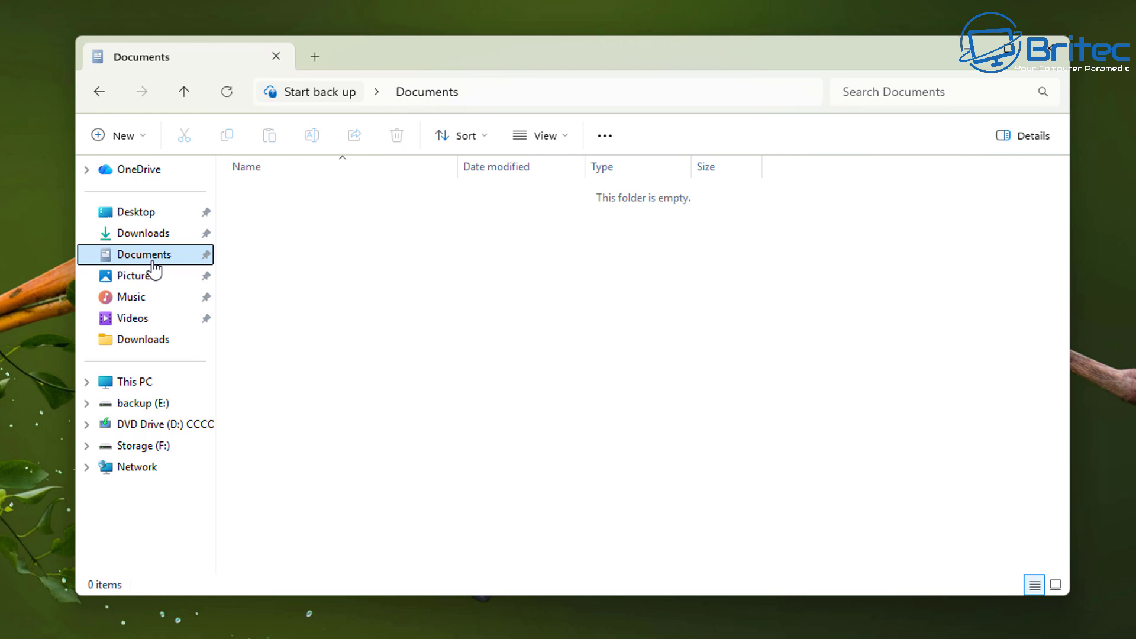
left_click(139, 280)
left_click(152, 231)
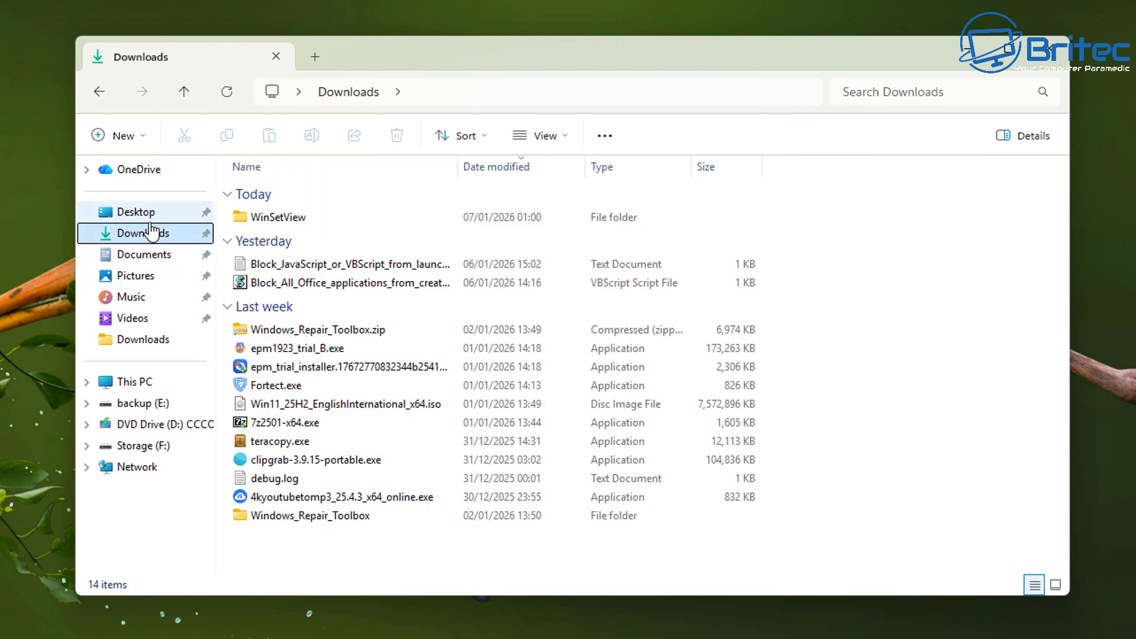
left_click(151, 215)
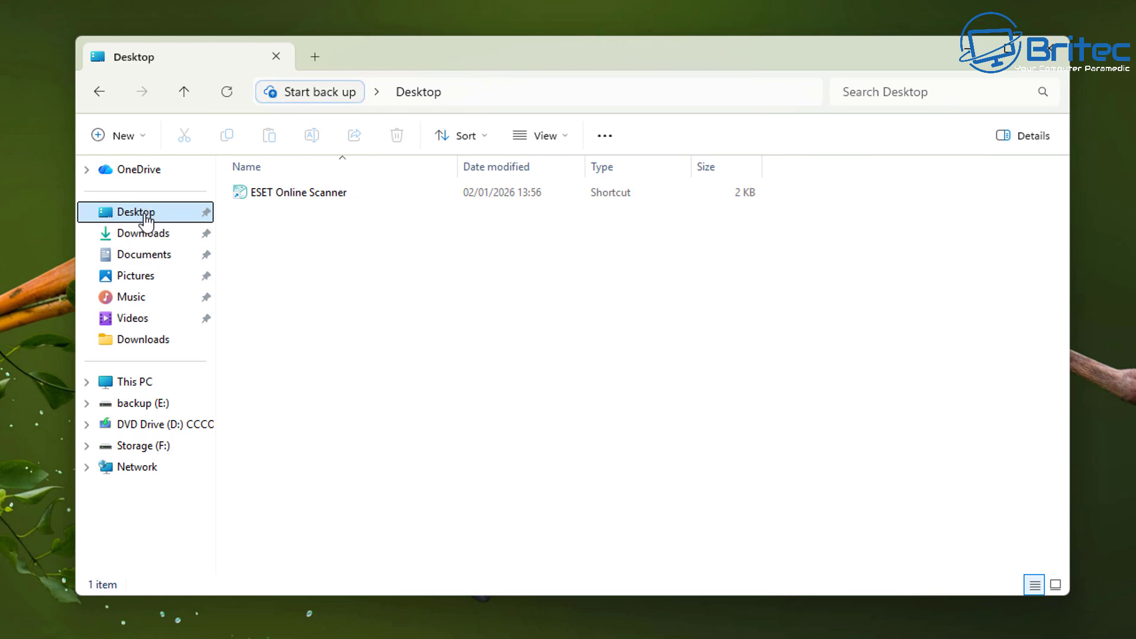
left_click(144, 237)
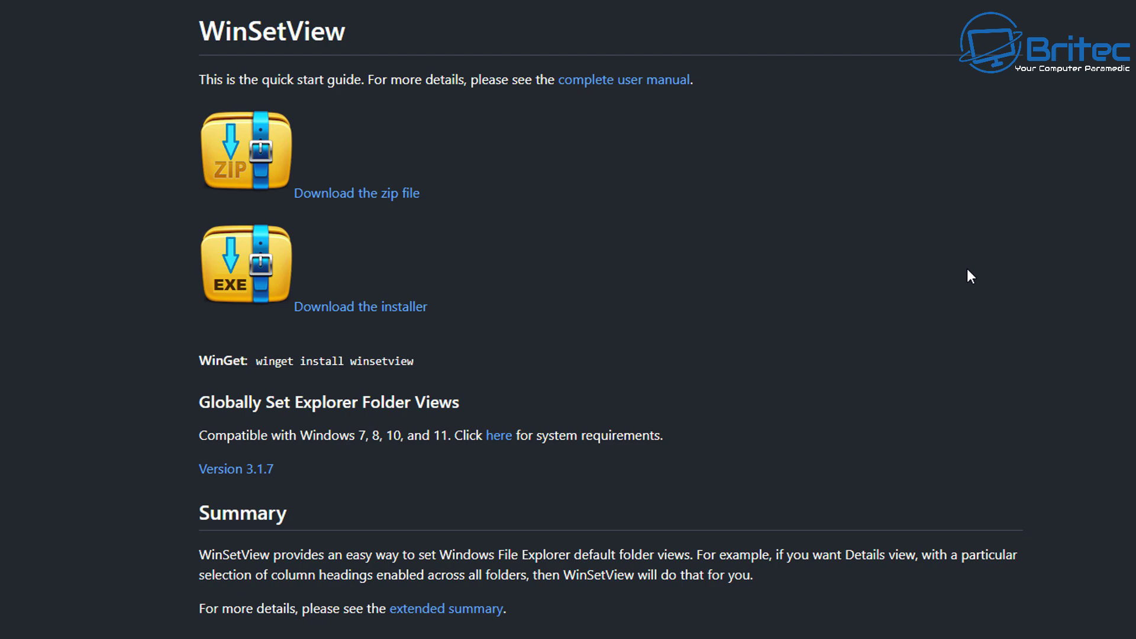
middle_click(969, 272)
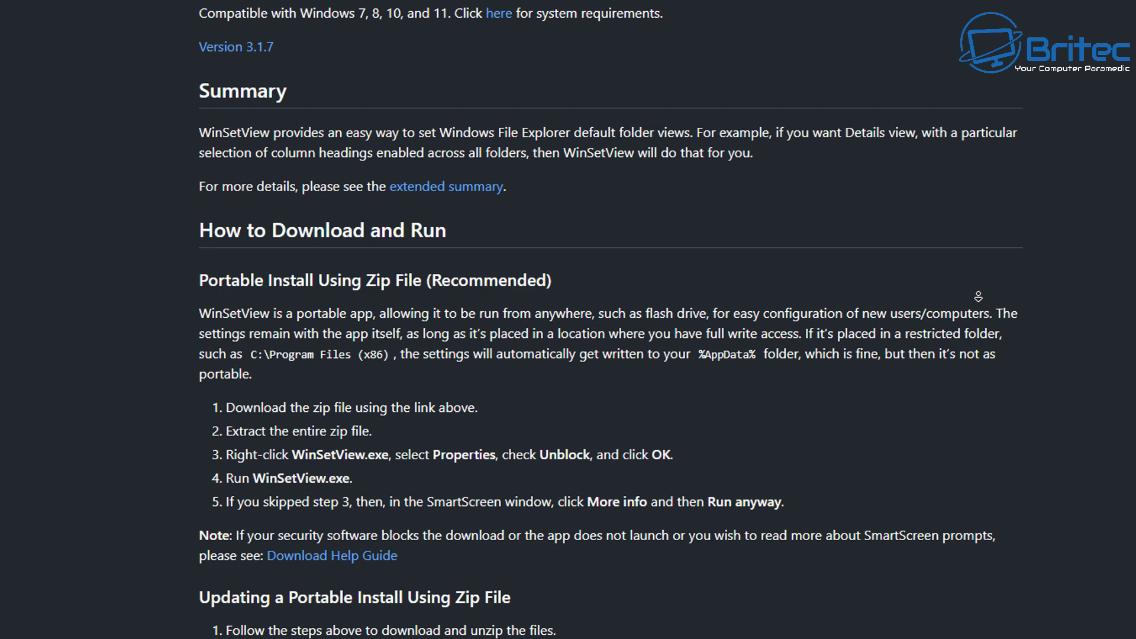
left_click(978, 297)
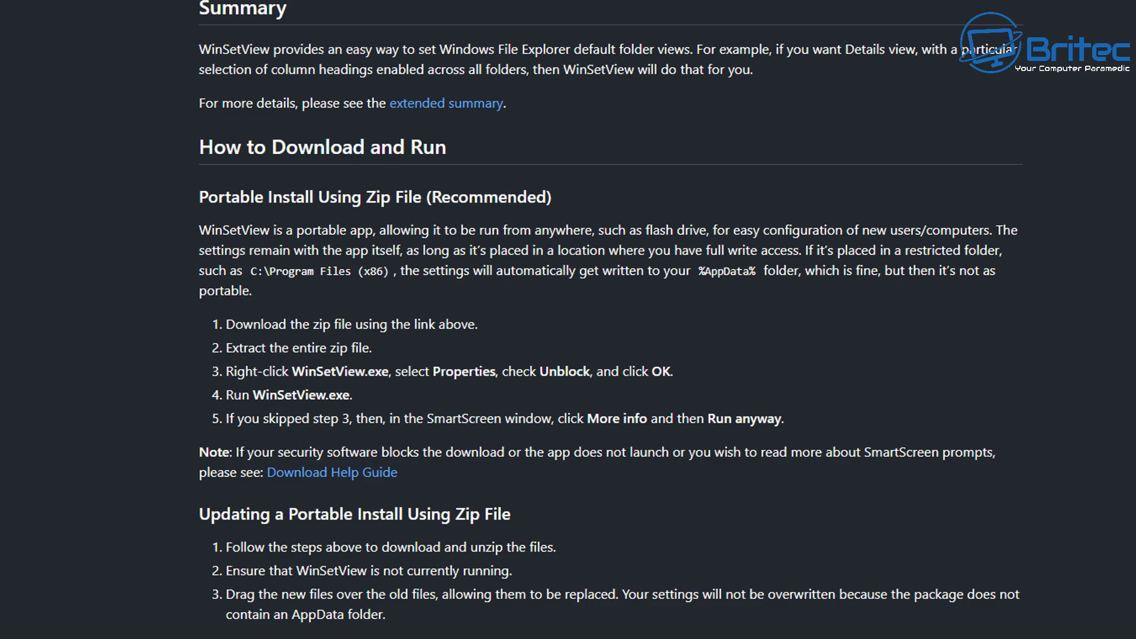
scroll(653, 319, "down", 5)
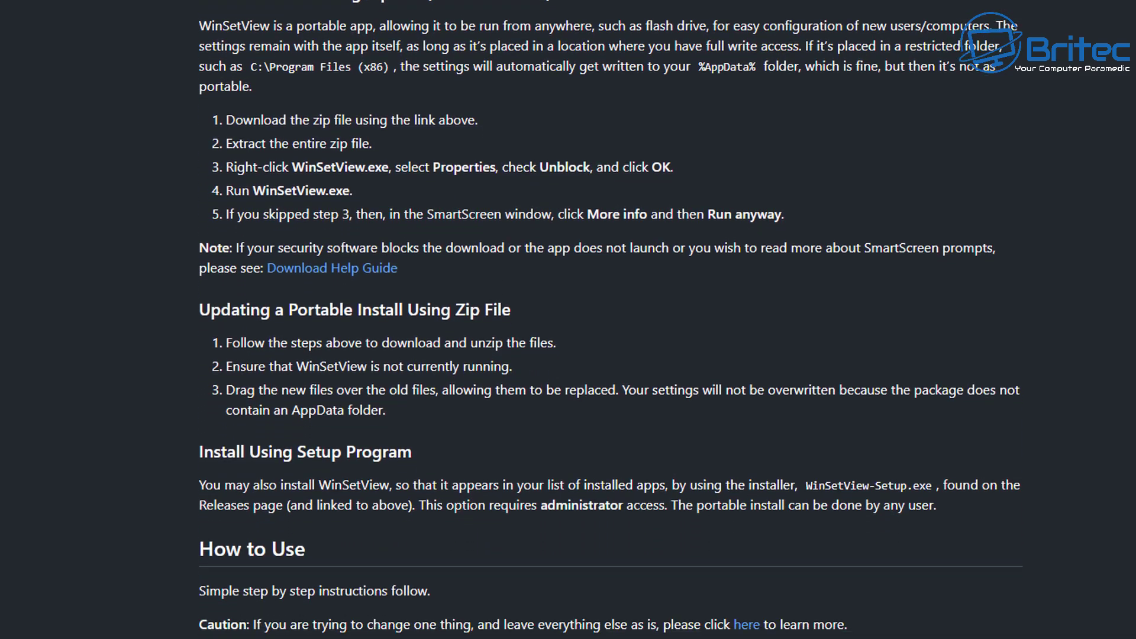
scroll(654, 320, "down", 5)
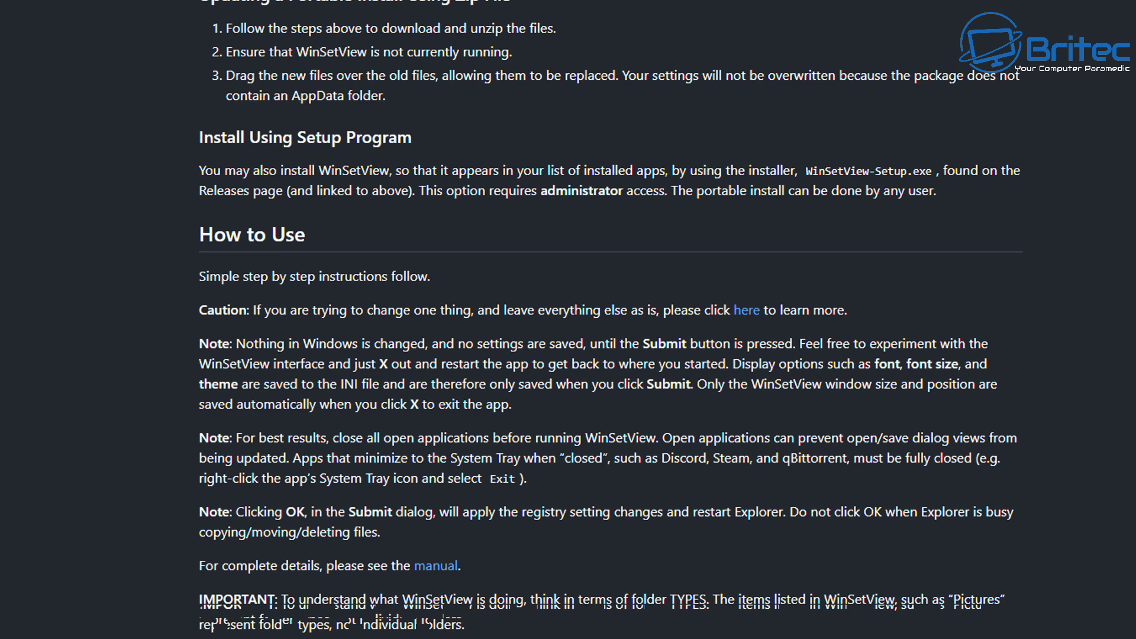
scroll(653, 319, "down", 5)
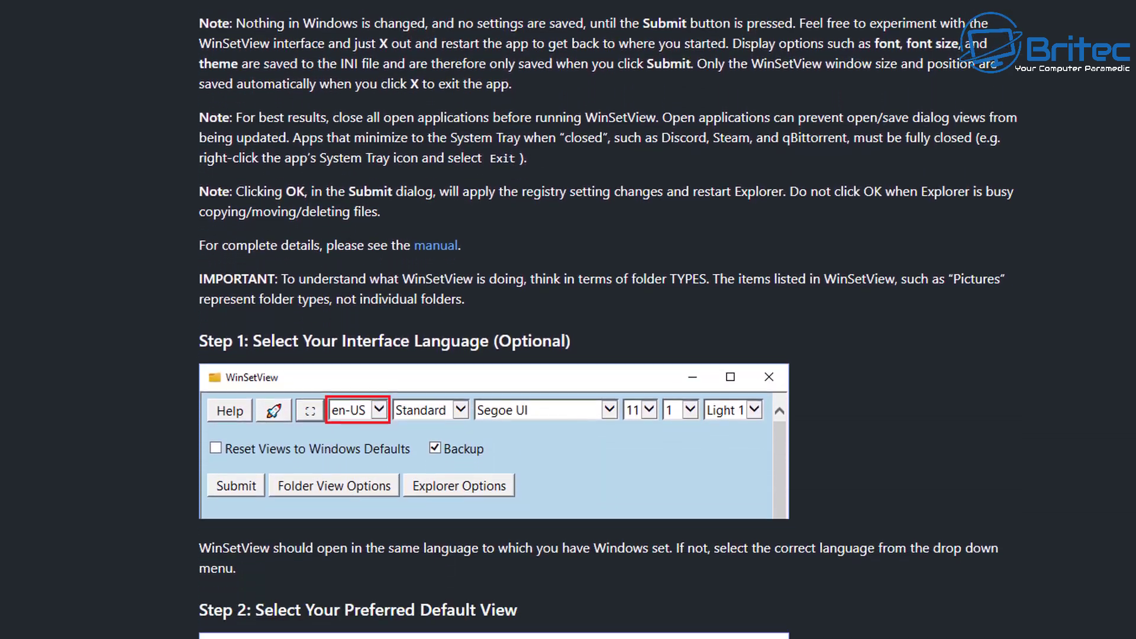
scroll(653, 319, "down", 4)
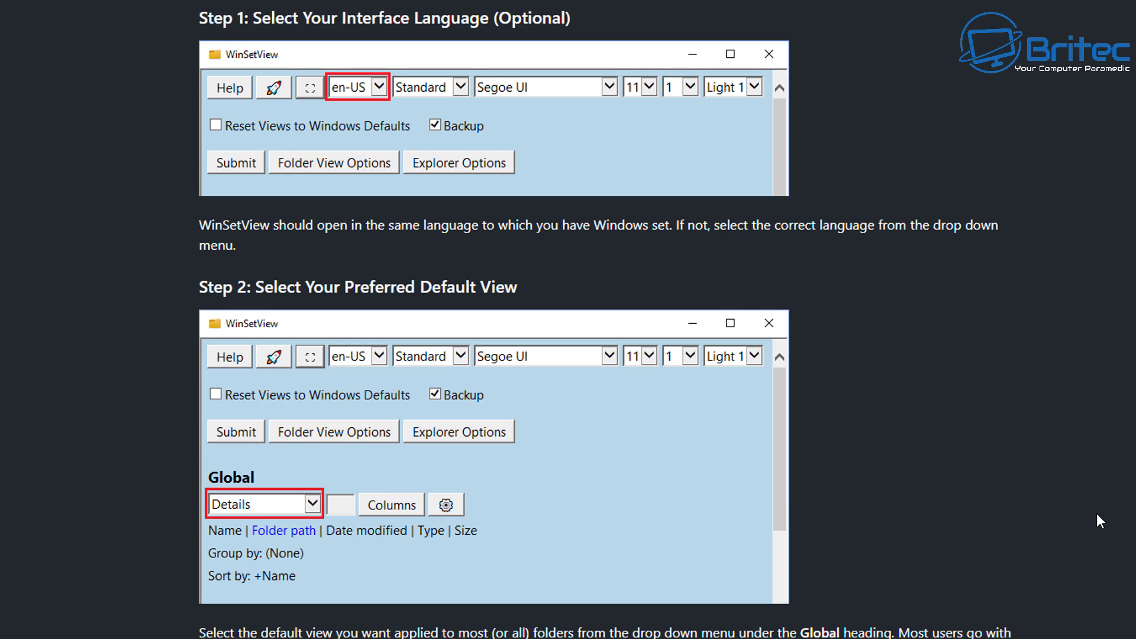
scroll(1099, 517, "down", 1)
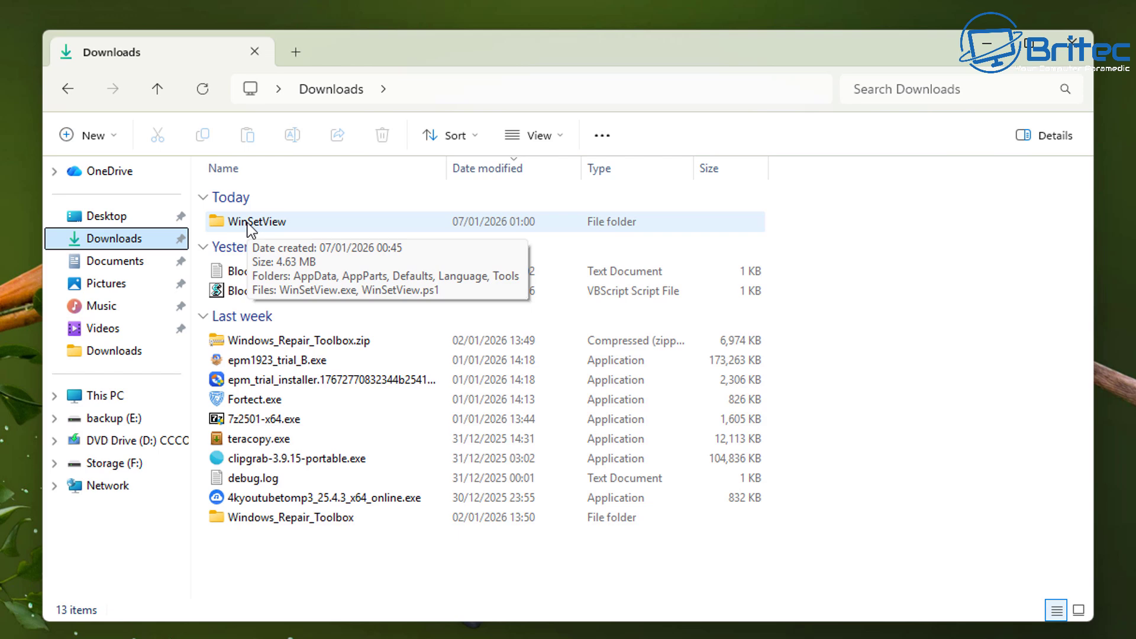
Check the Documents, Pictures, Music and Videos views, then open Downloads' WinSetView folder.
left_click(104, 263)
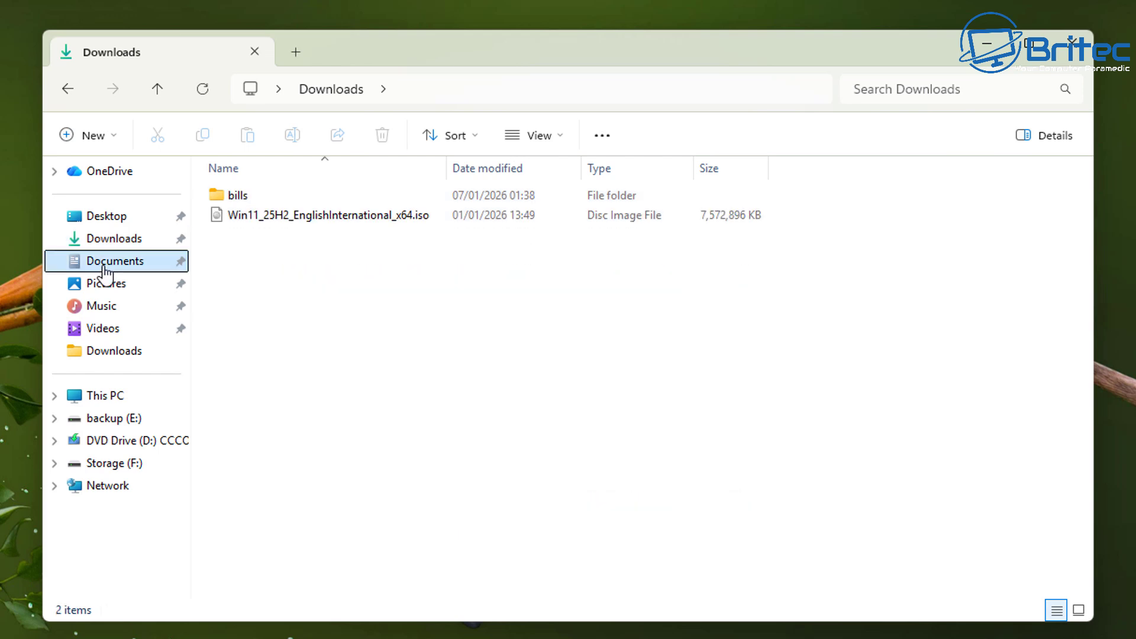
left_click(82, 286)
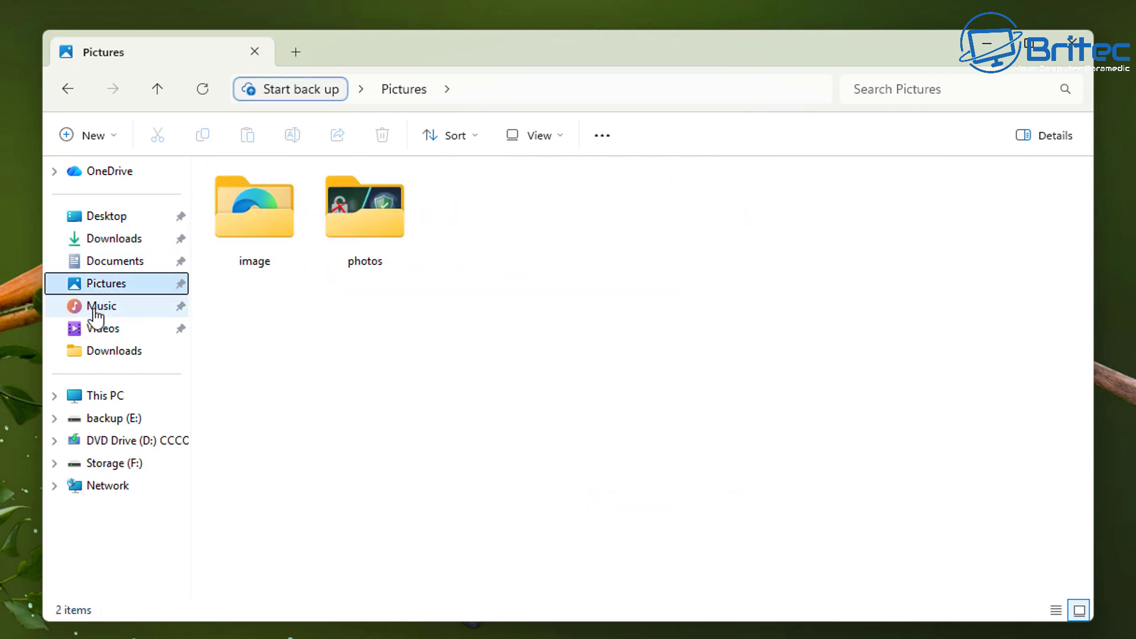
left_click(95, 308)
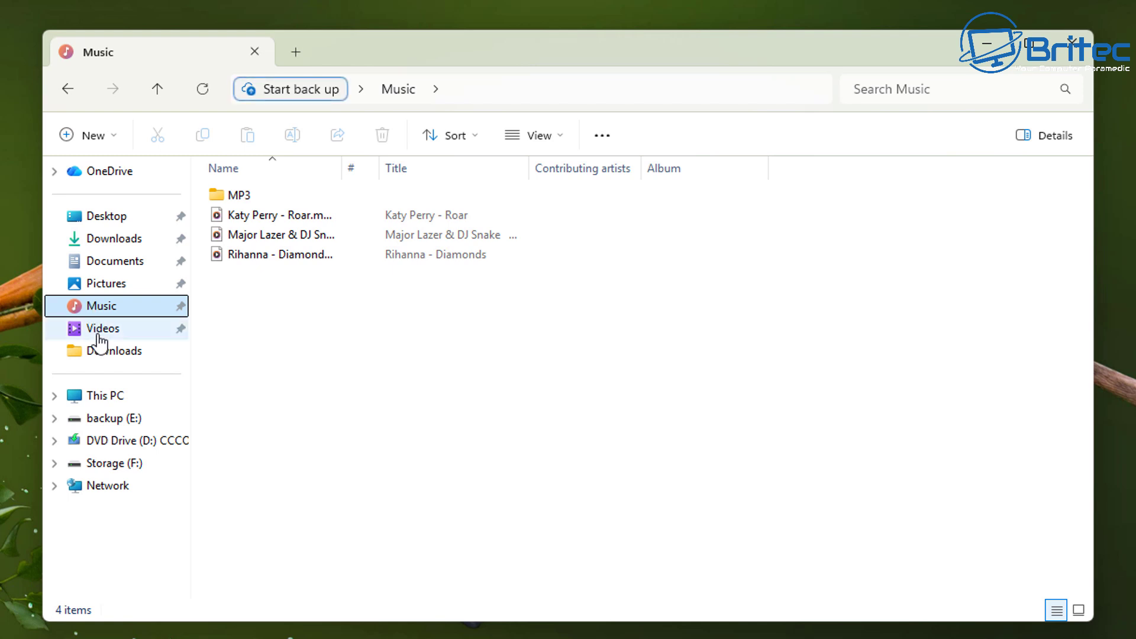
left_click(98, 335)
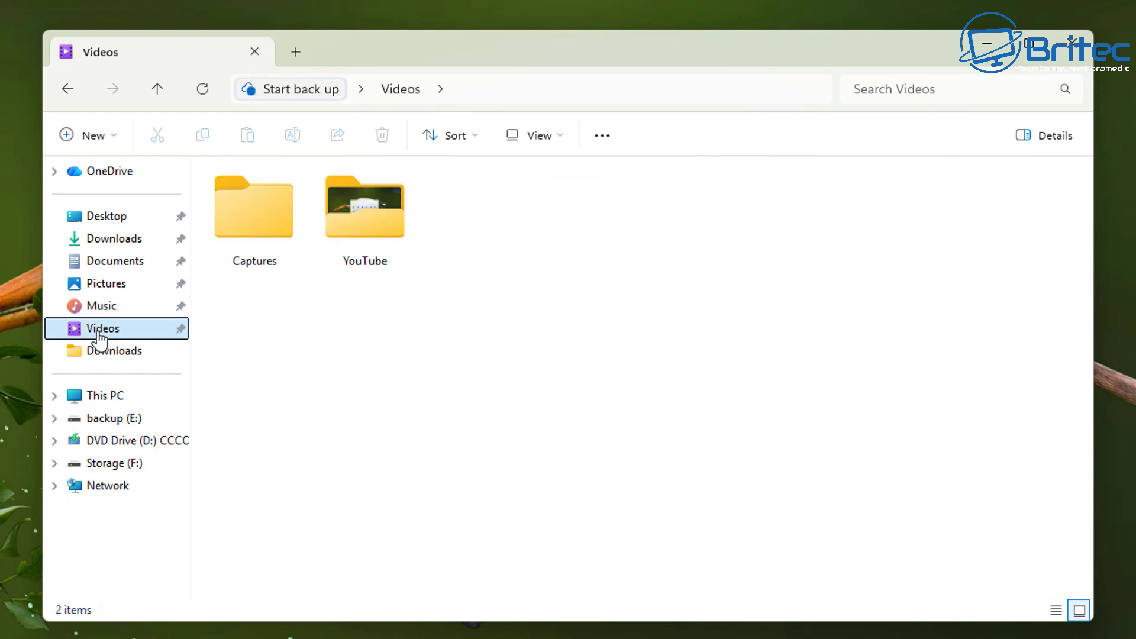
left_click(96, 261)
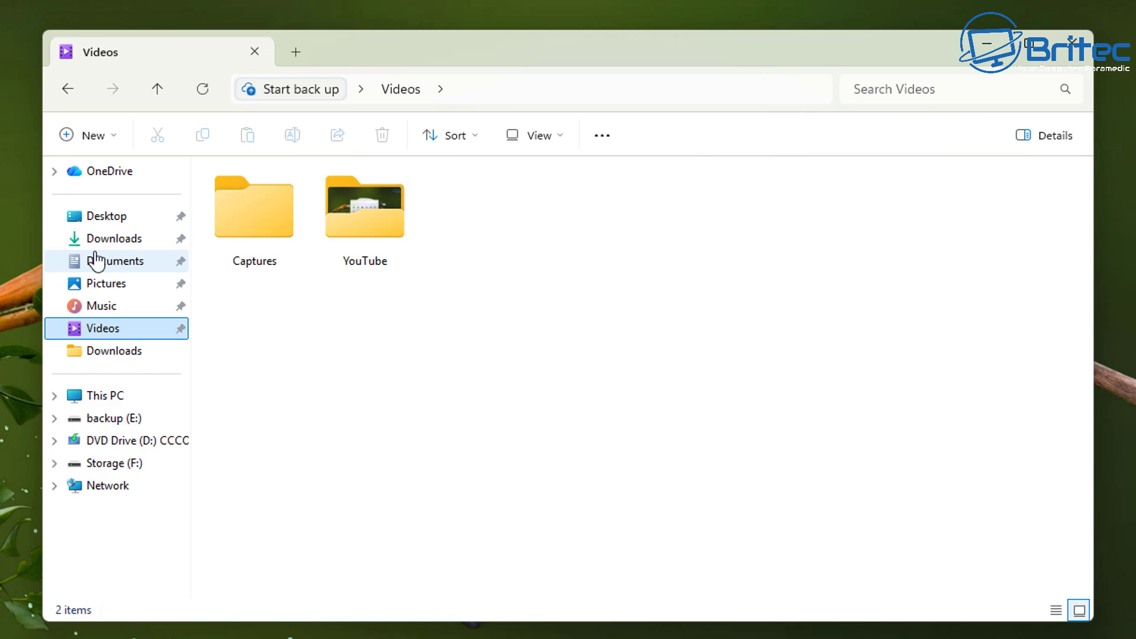
left_click(93, 238)
left_click(245, 221)
double_click(245, 222)
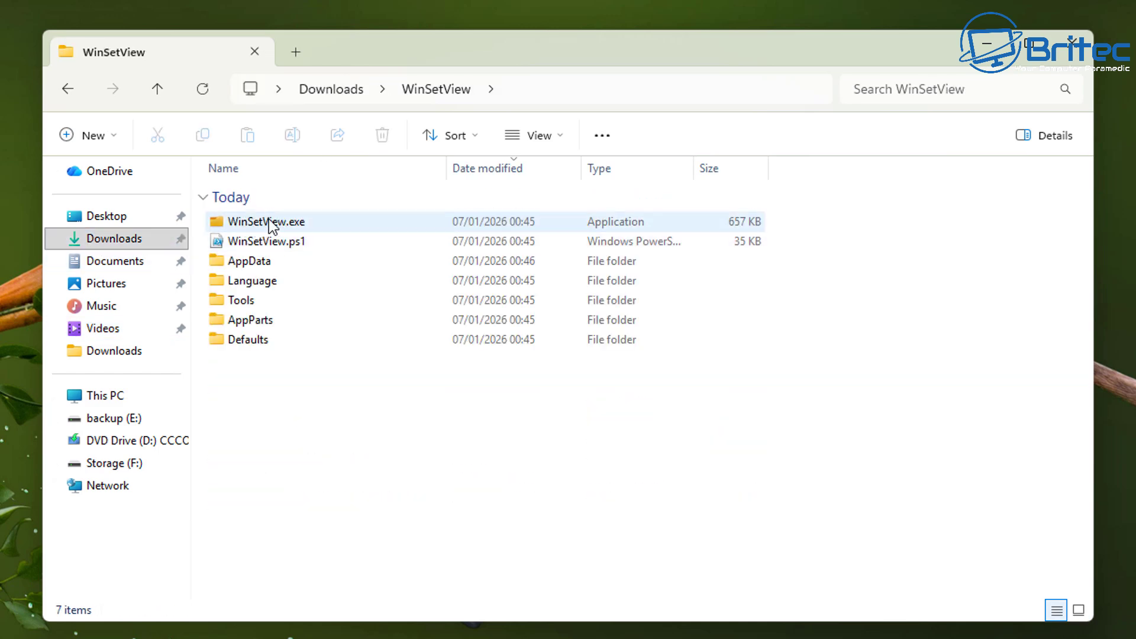
Launch WinSetView.exe, untick Reset Views to Windows Defaults, and switch to the Advanced interface.
double_click(269, 221)
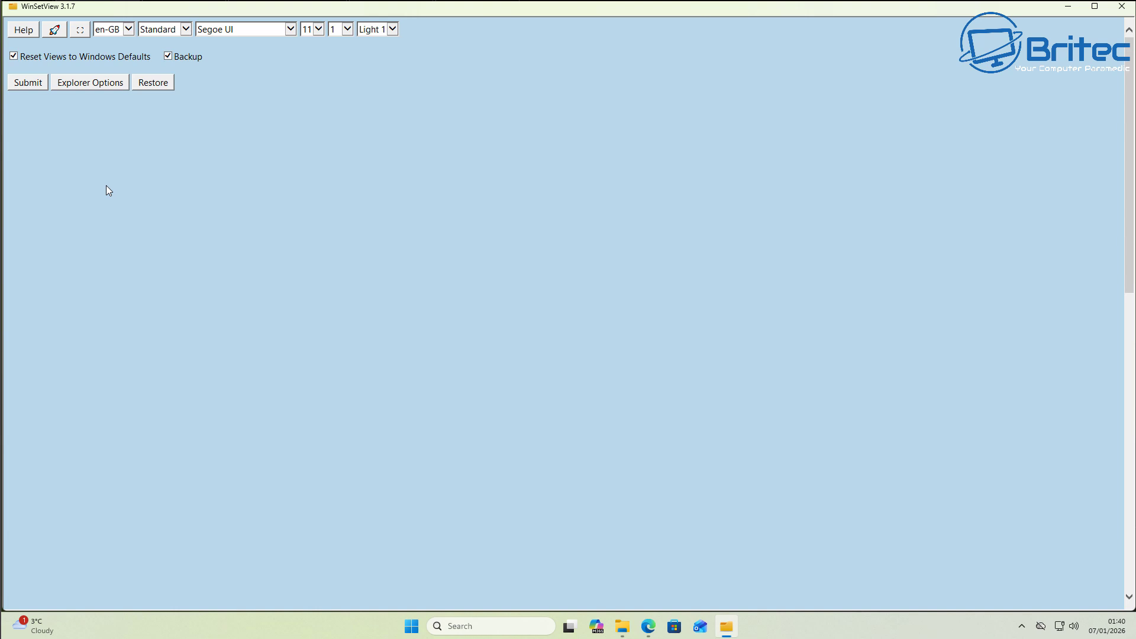
left_click(13, 57)
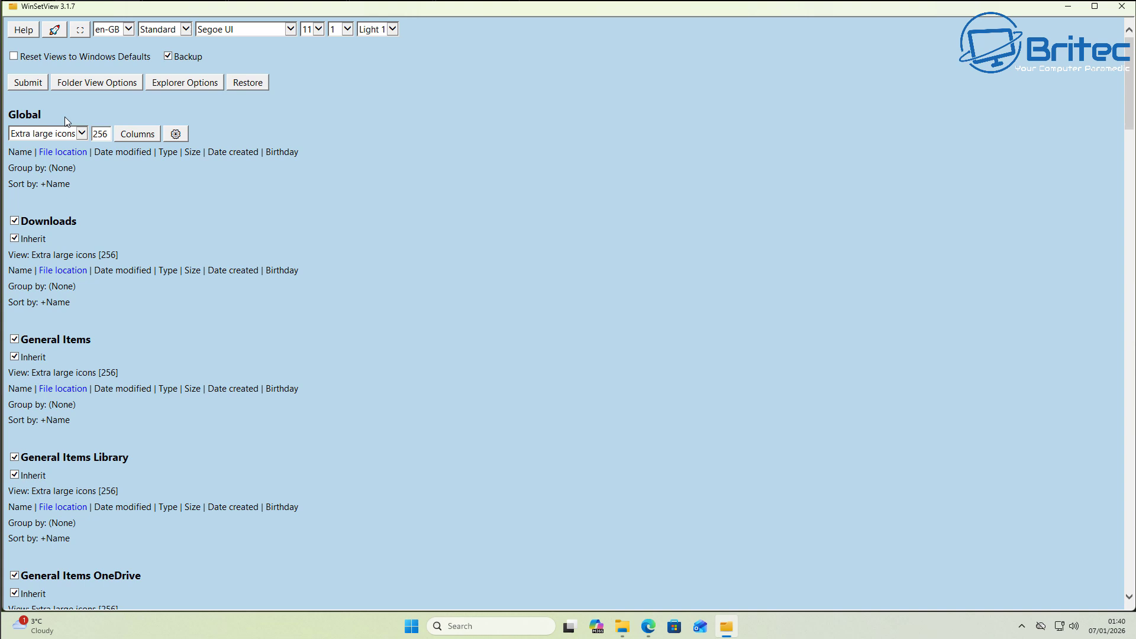
left_click(185, 29)
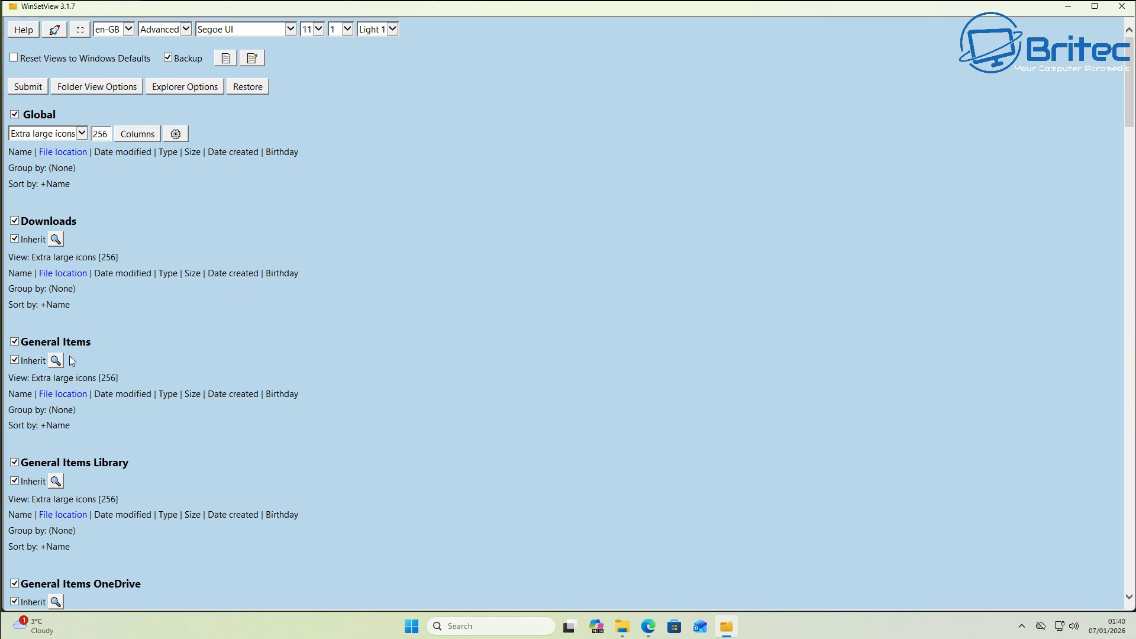
scroll(71, 361, "down", 3)
scroll(71, 361, "down", 10)
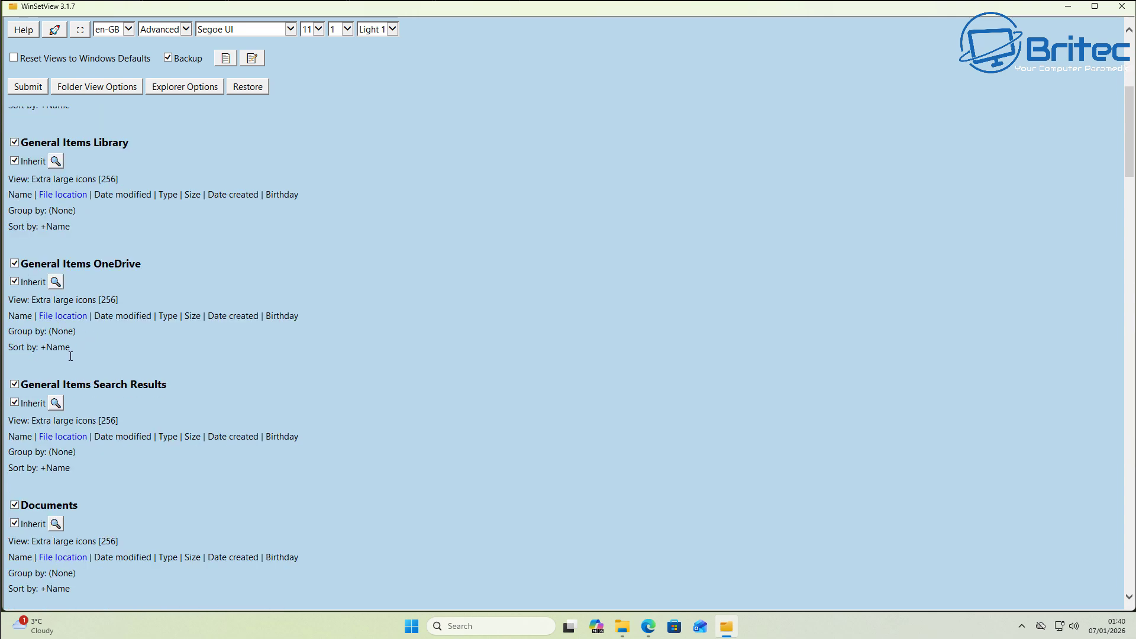
scroll(69, 357, "down", 11)
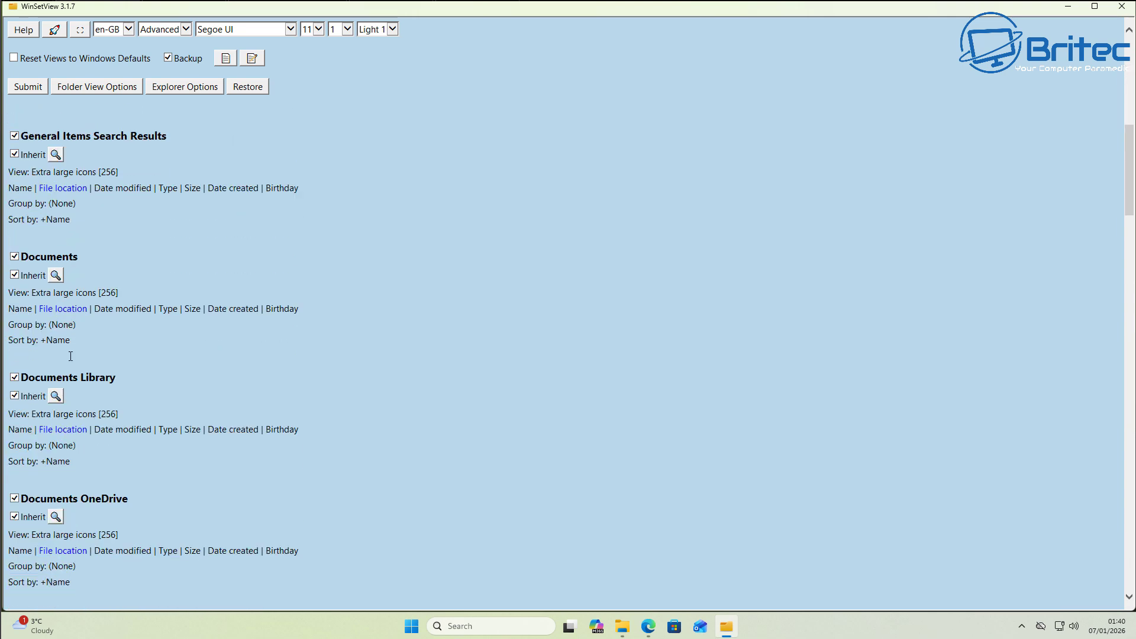
scroll(70, 358, "down", 13)
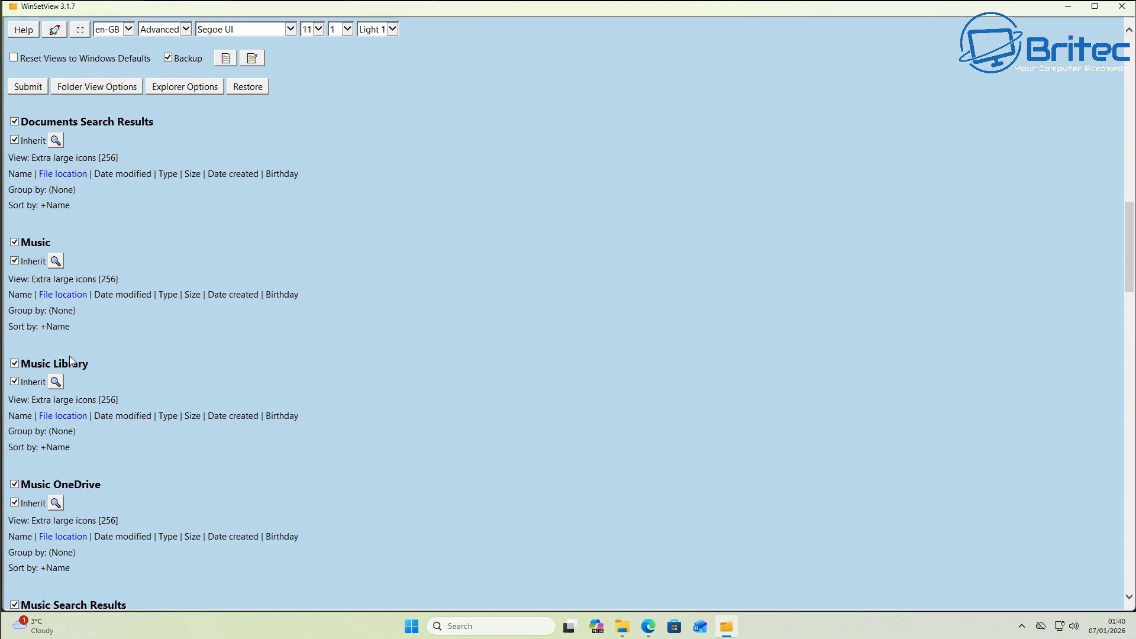
scroll(70, 356, "down", 10)
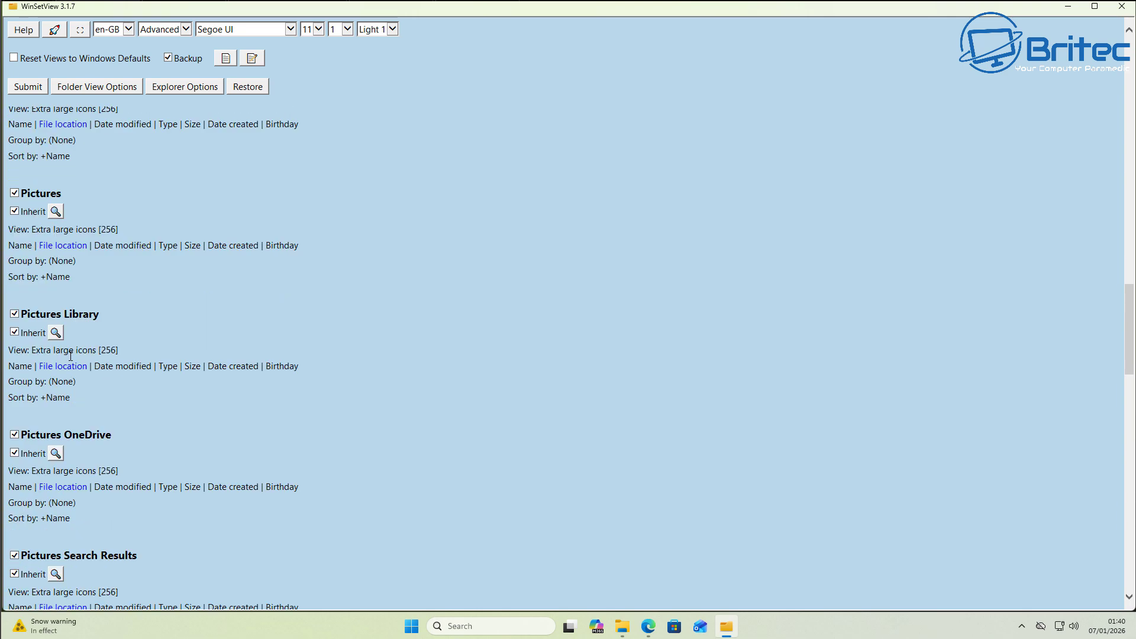
scroll(71, 355, "up", 20)
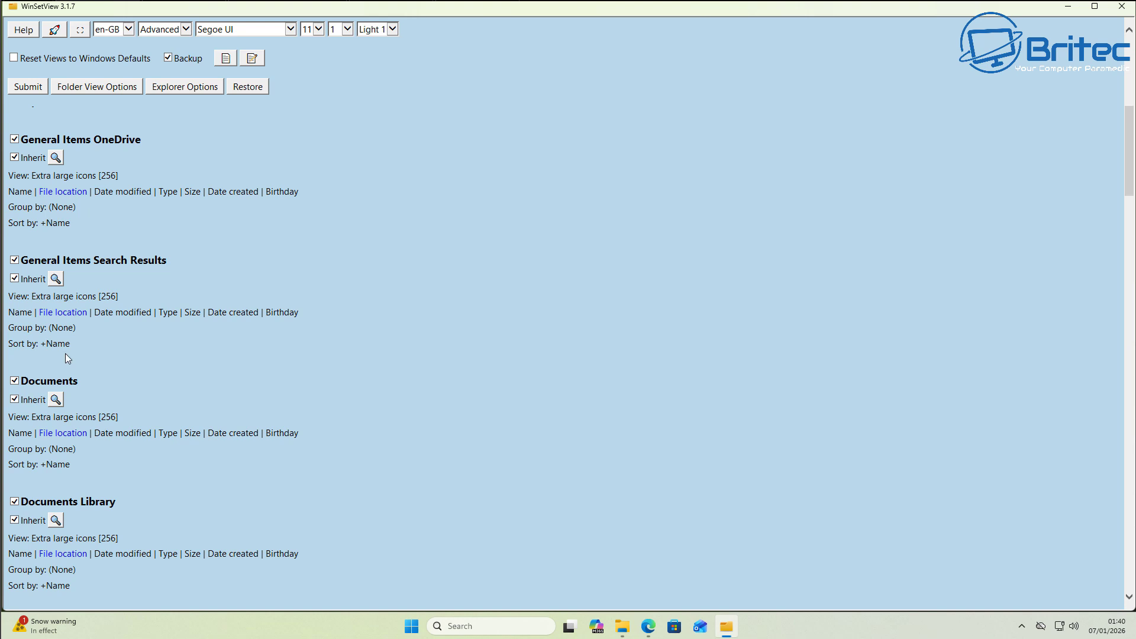
left_click(14, 278)
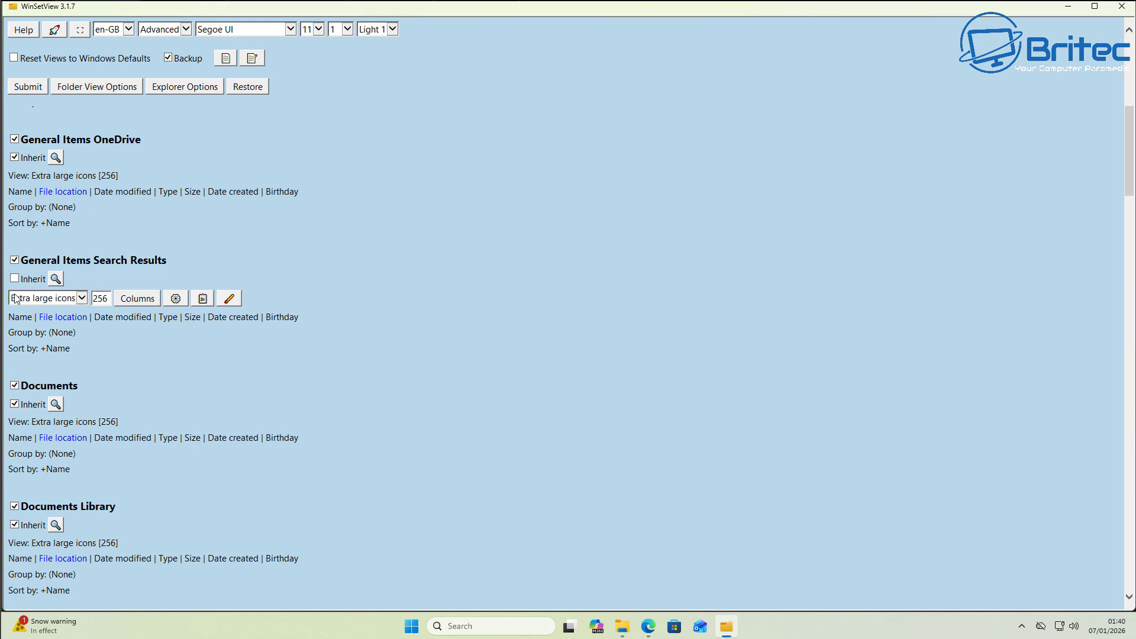
left_click(15, 278)
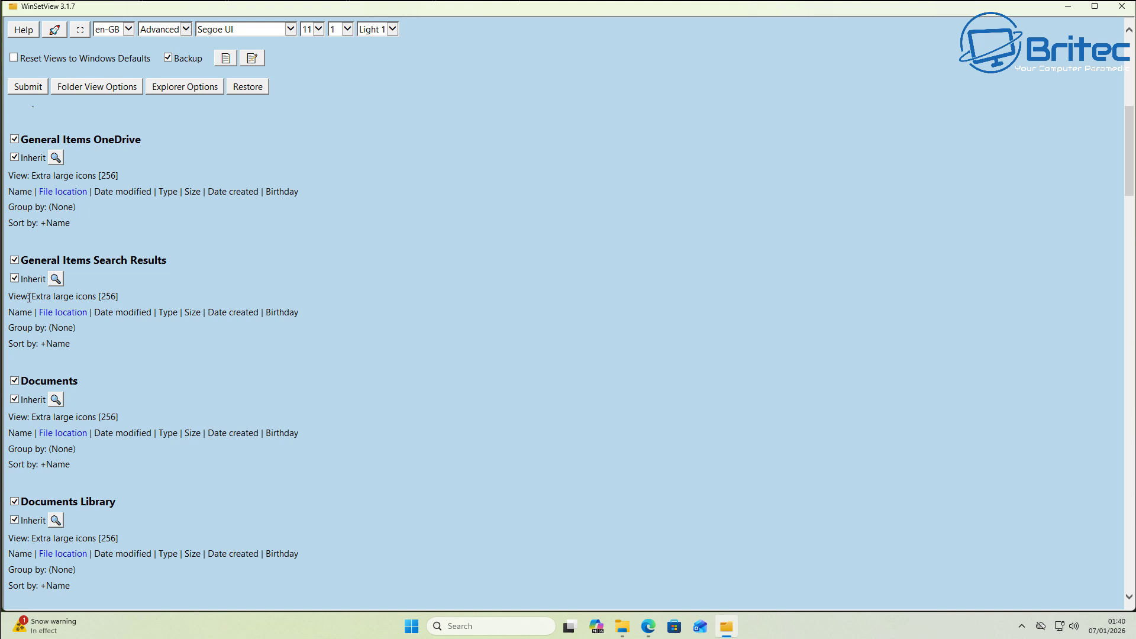
left_click(14, 279)
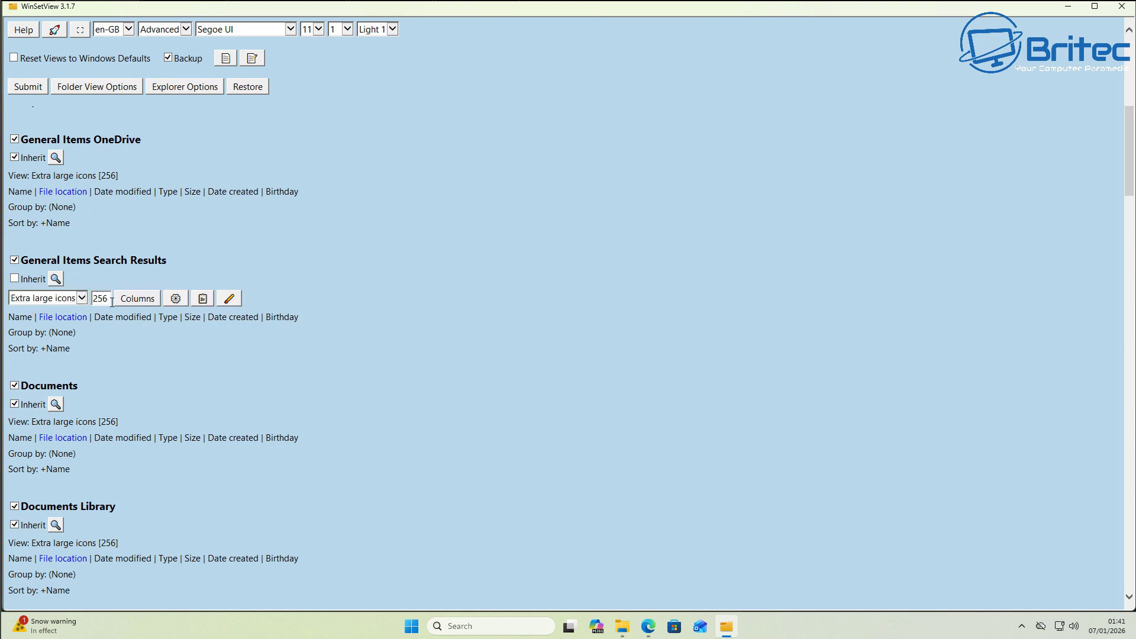
left_click(82, 299)
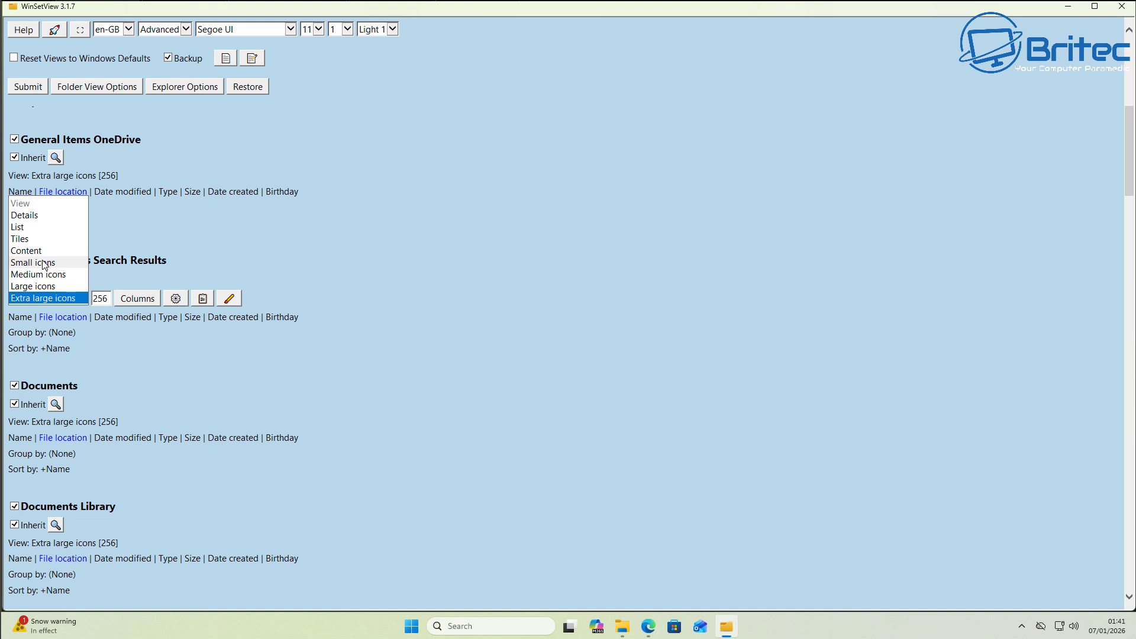
left_click(221, 270)
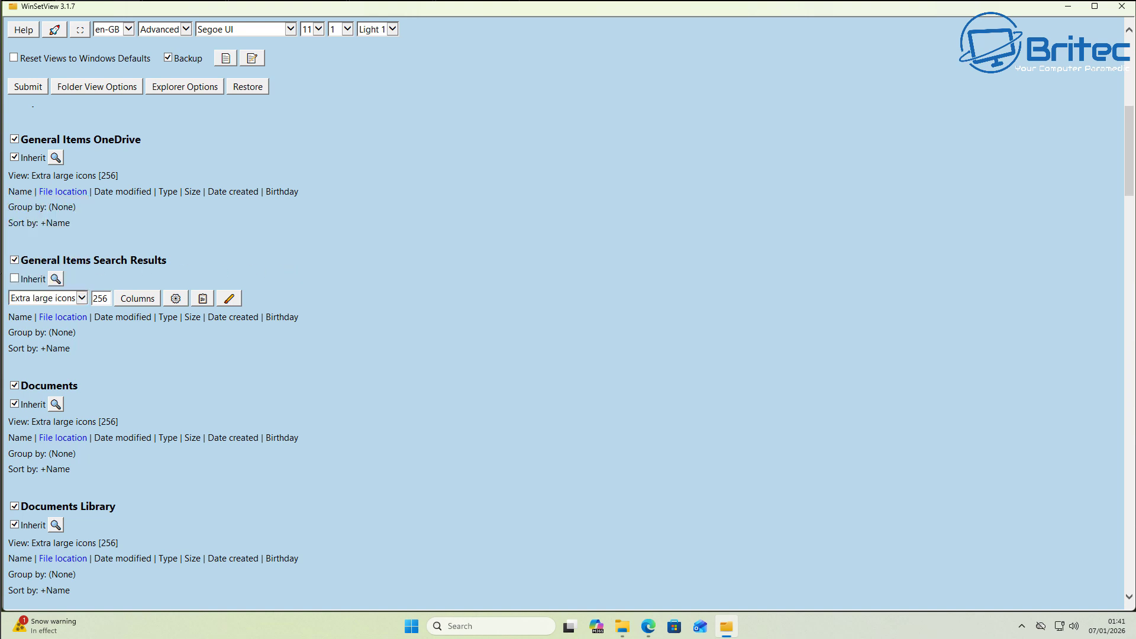
left_click(14, 279)
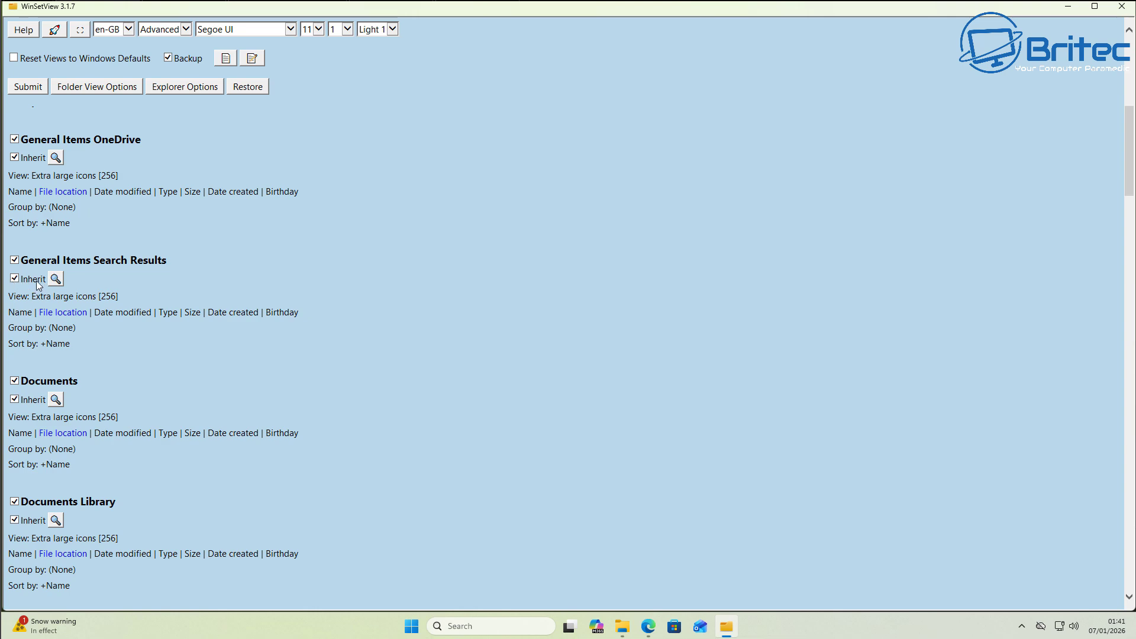
In Folder View Options, stop forcing standard grouping on Home / Quick Access and set This PC to Medium icons.
left_click(95, 87)
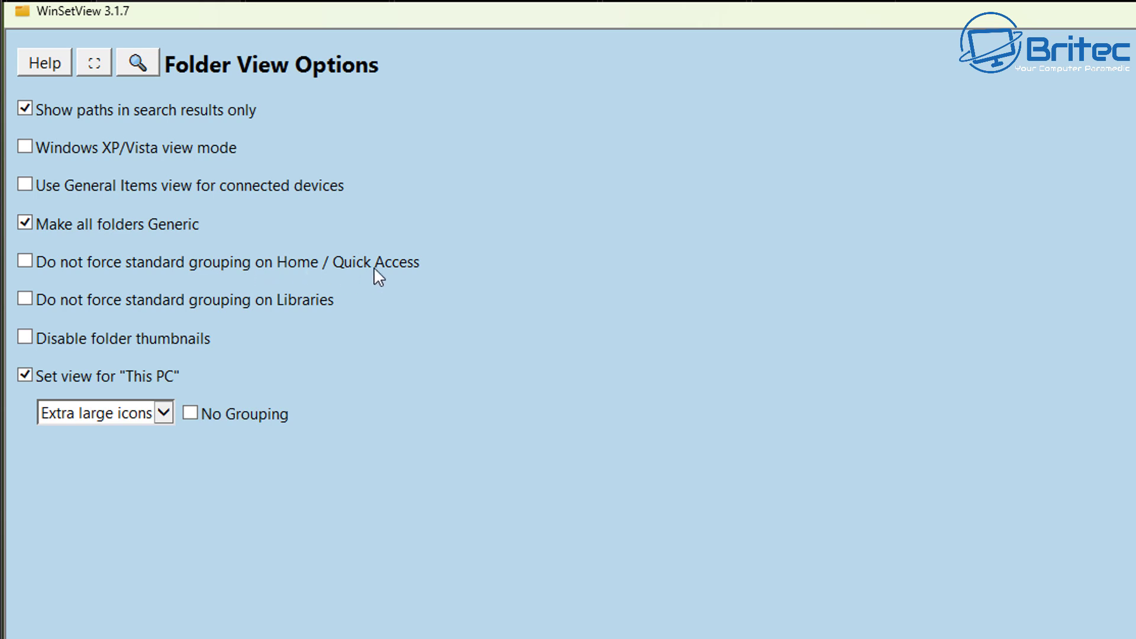
left_click(30, 265)
left_click(168, 412)
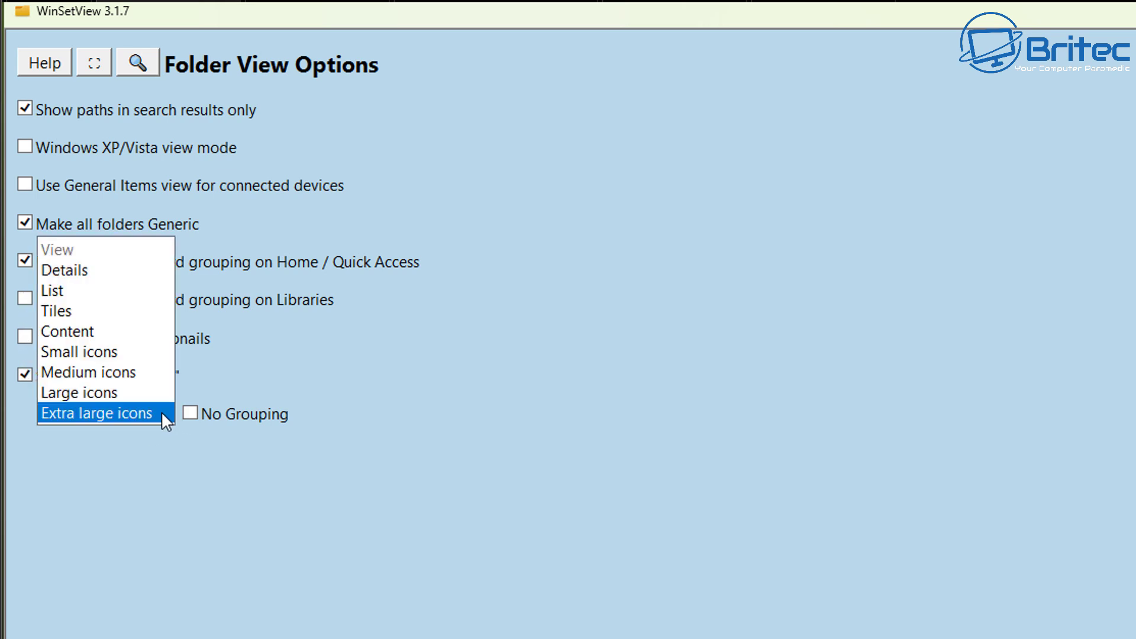
left_click(74, 375)
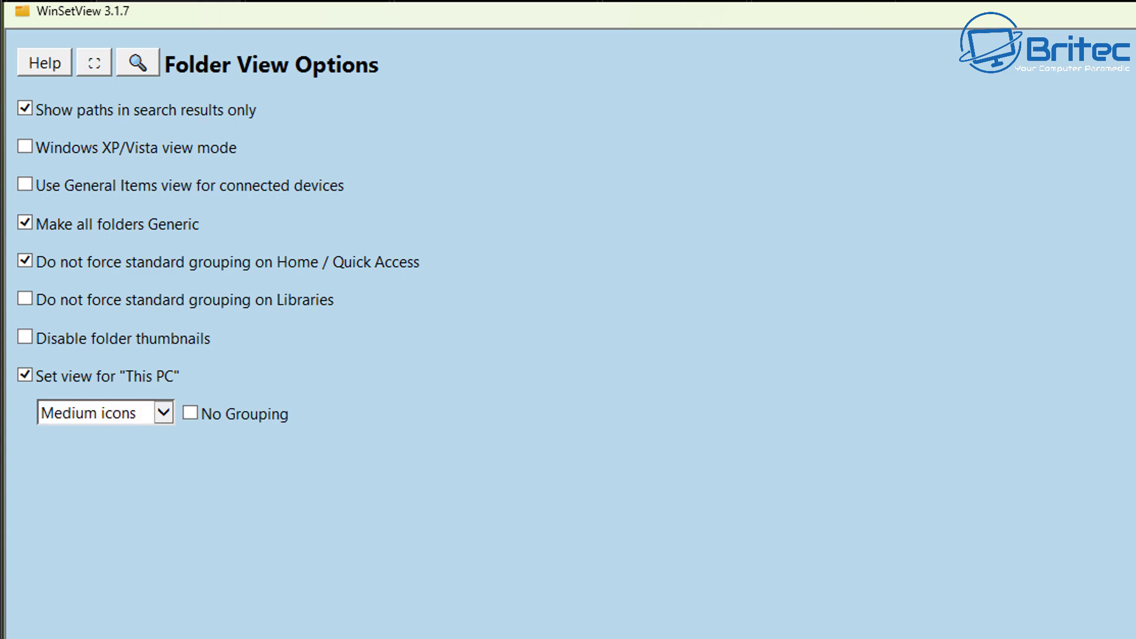
In Explorer Options, hide file extensions, show hidden files, and enable the classic context menu.
left_click(261, 122)
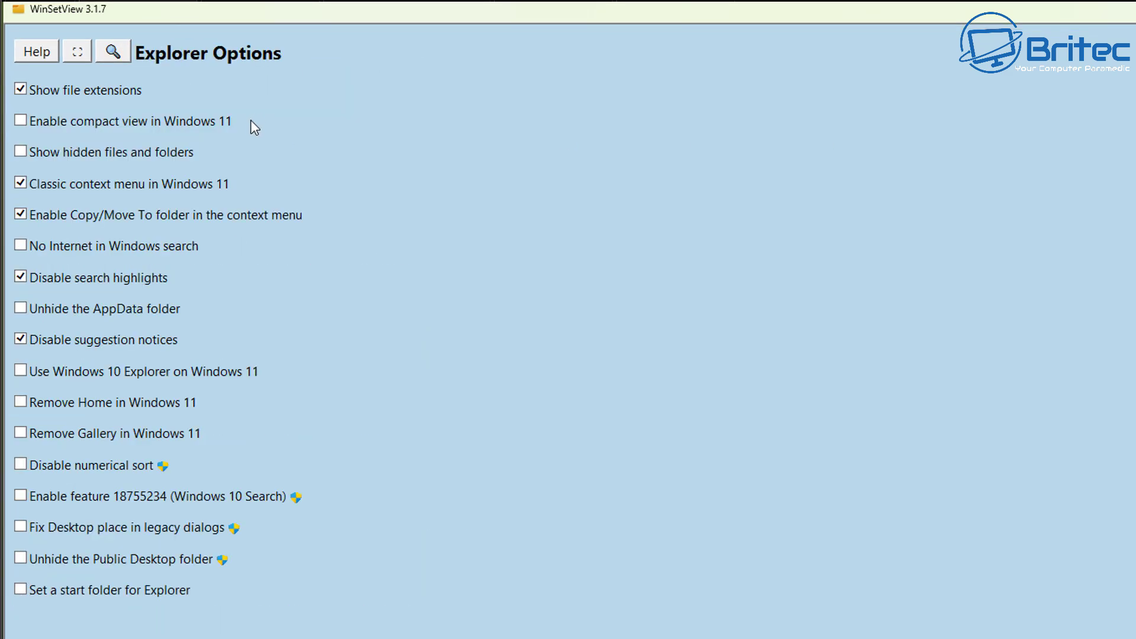
left_click(26, 90)
left_click(19, 151)
left_click(16, 183)
Use the Windows 10 Explorer and remove Home and Gallery in Windows 11.
left_click(37, 369)
left_click(22, 401)
left_click(21, 432)
key("Escape")
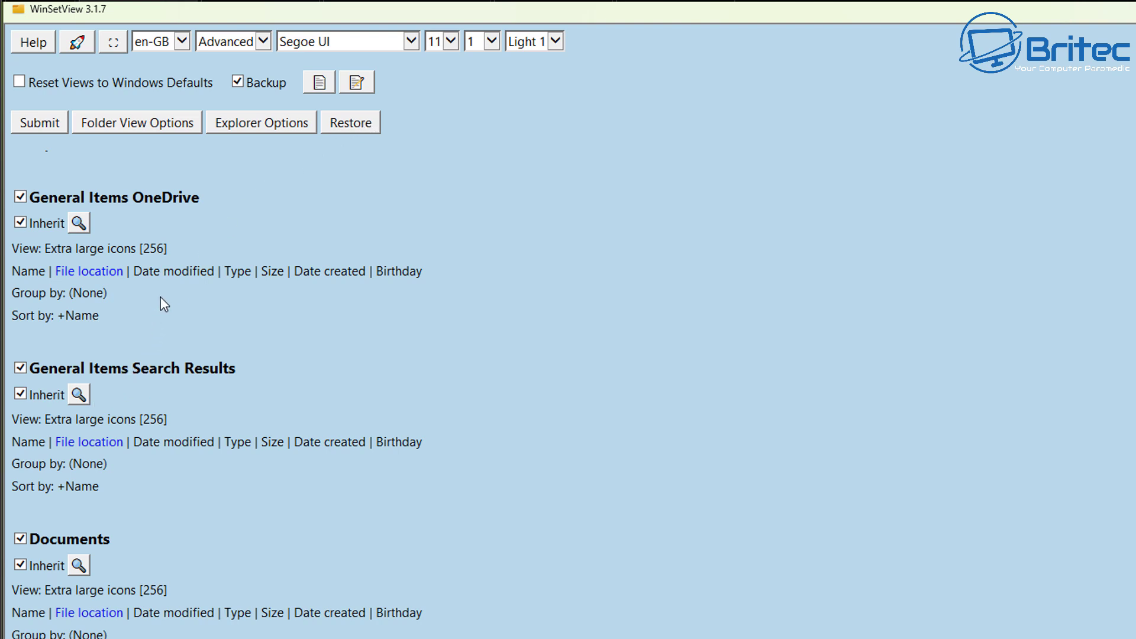
Set the Global view to Medium icons with icon size 48.
scroll(177, 142, "up", 8)
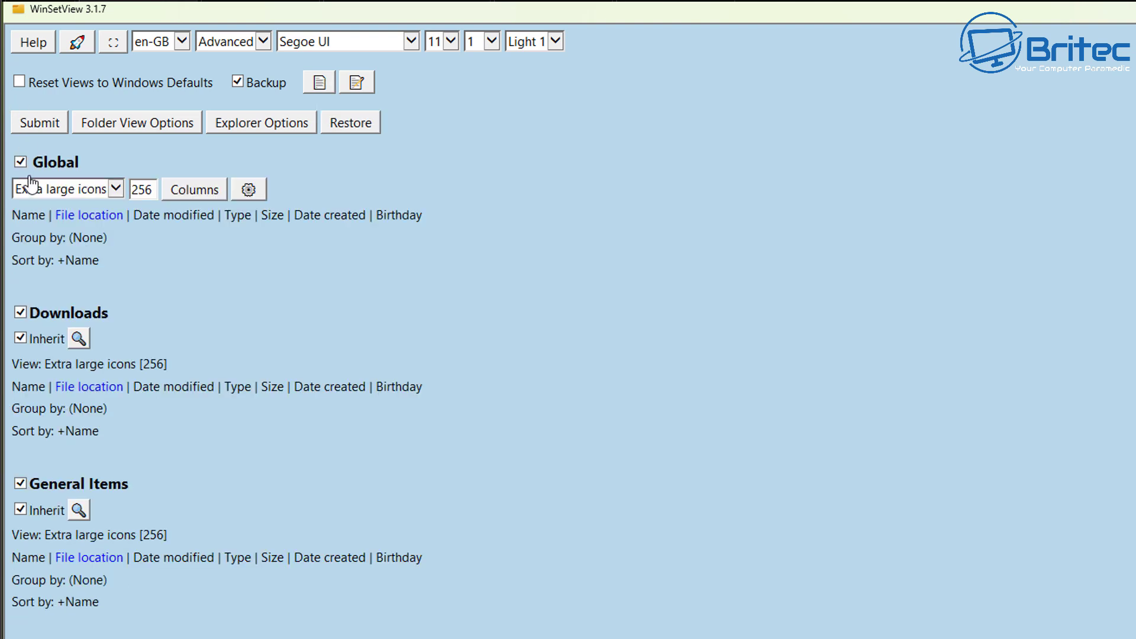
left_click(21, 161)
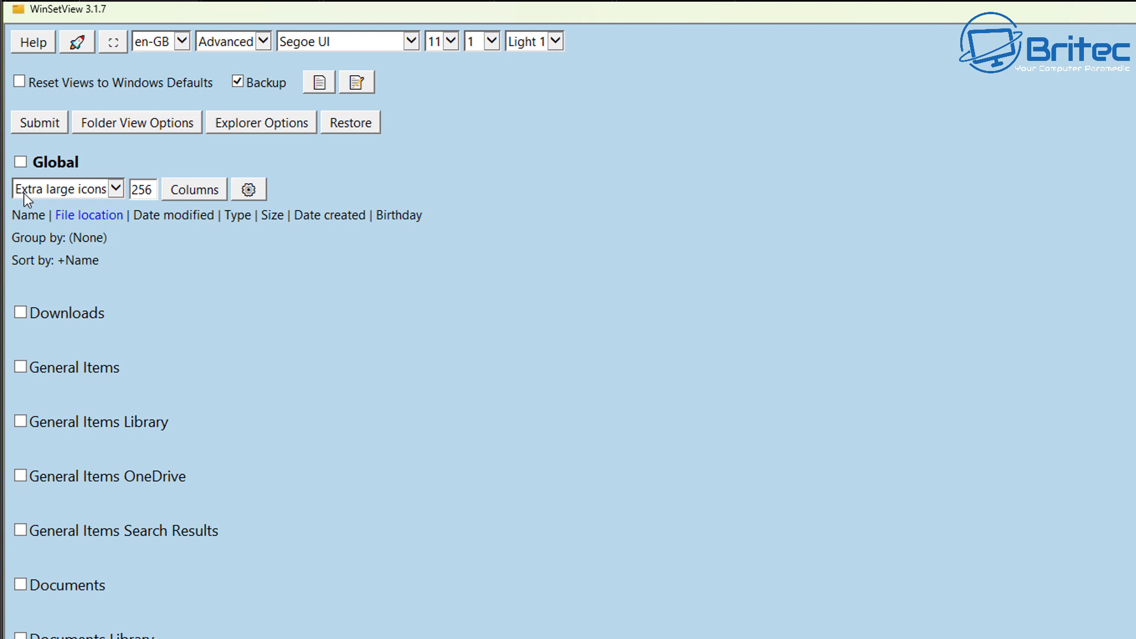
left_click(22, 163)
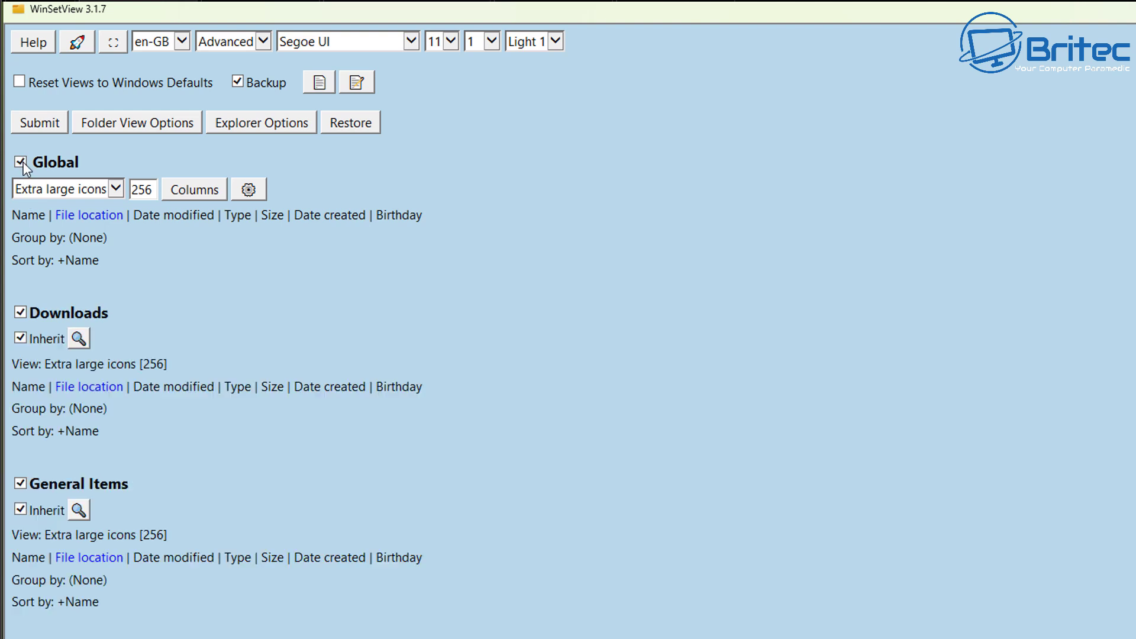
left_click(104, 190)
left_click(59, 156)
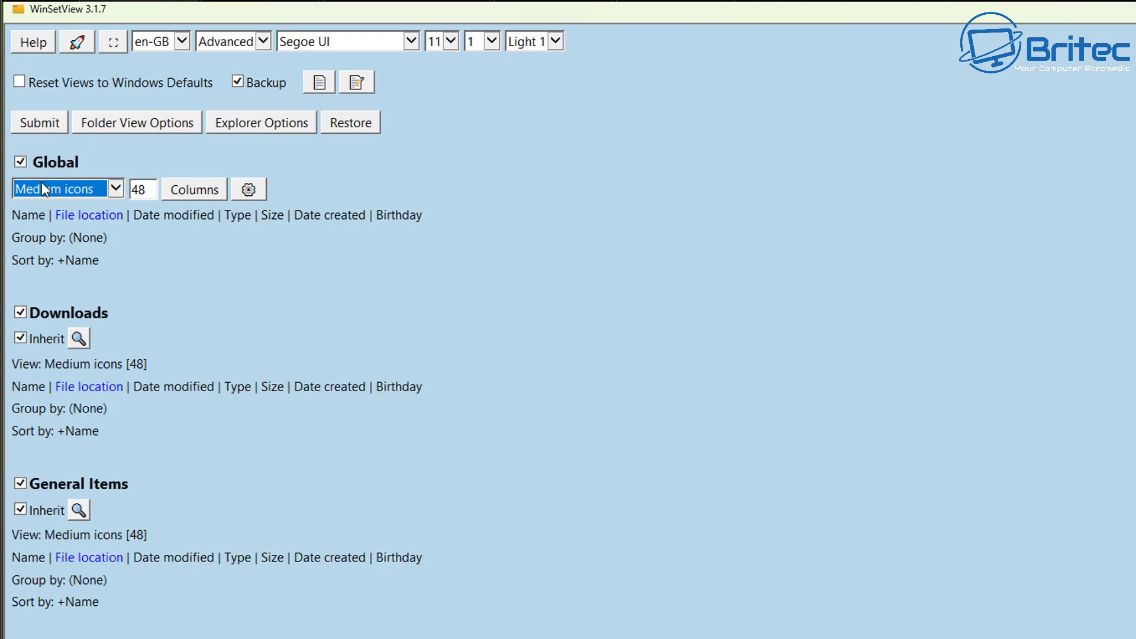
key("Tab")
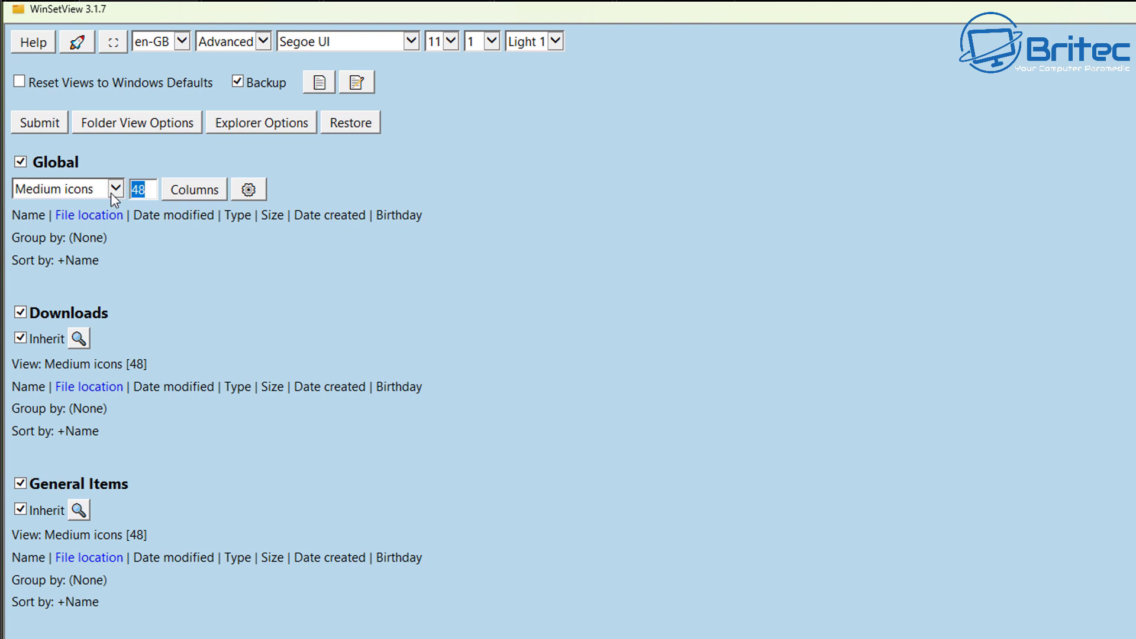
left_click(201, 190)
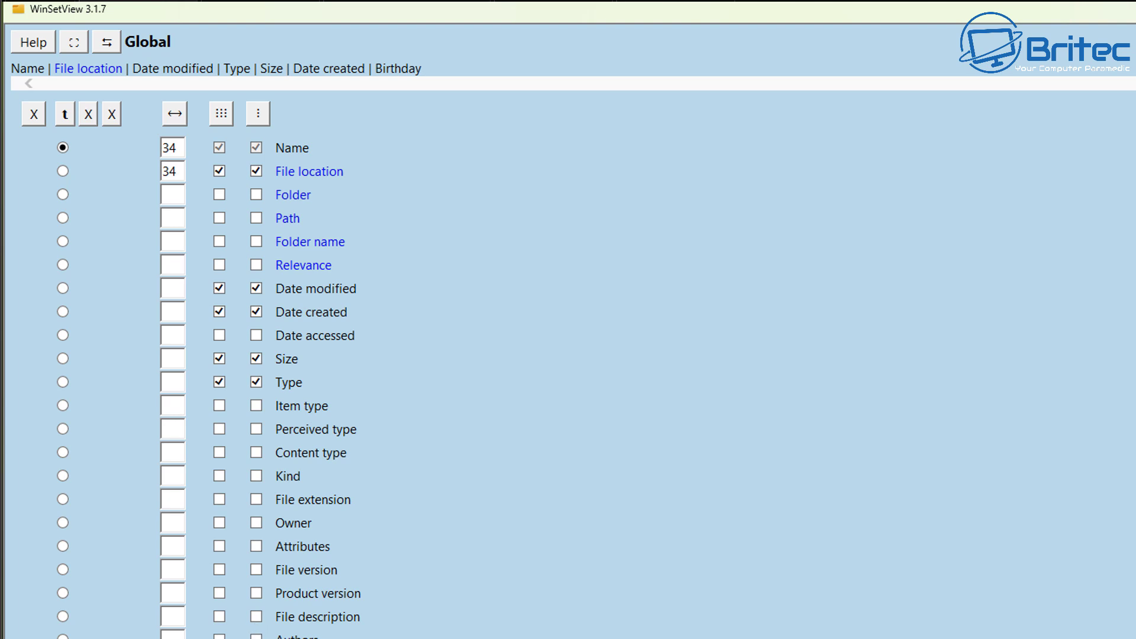
scroll(209, 385, "down", 2)
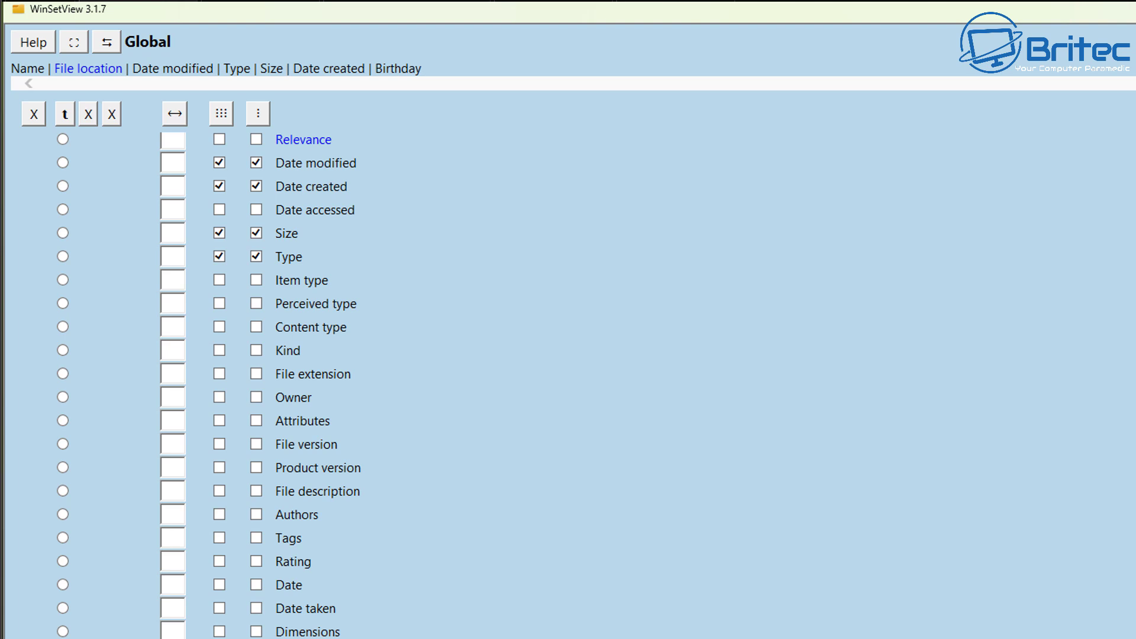
scroll(210, 385, "down", 6)
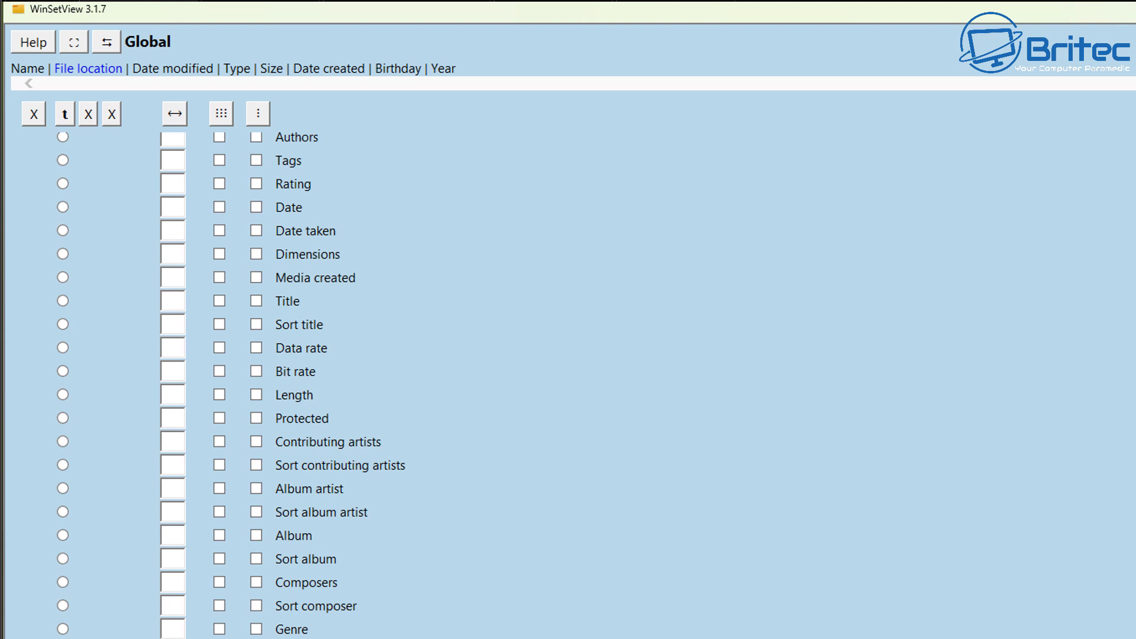
scroll(249, 465, "up", 7)
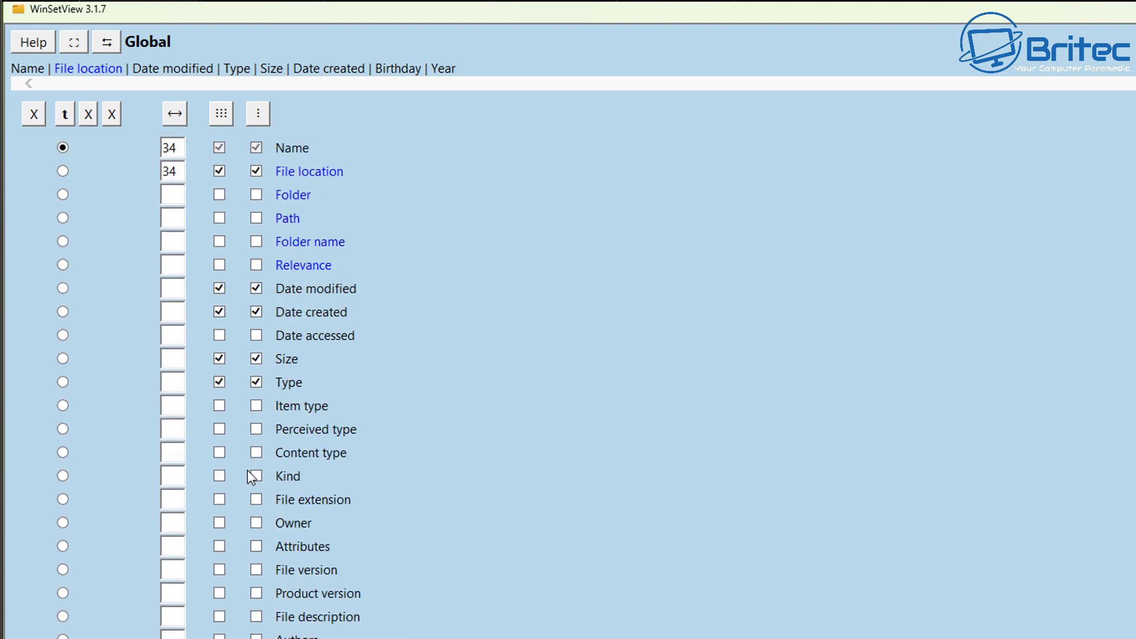
scroll(247, 469, "down", 5)
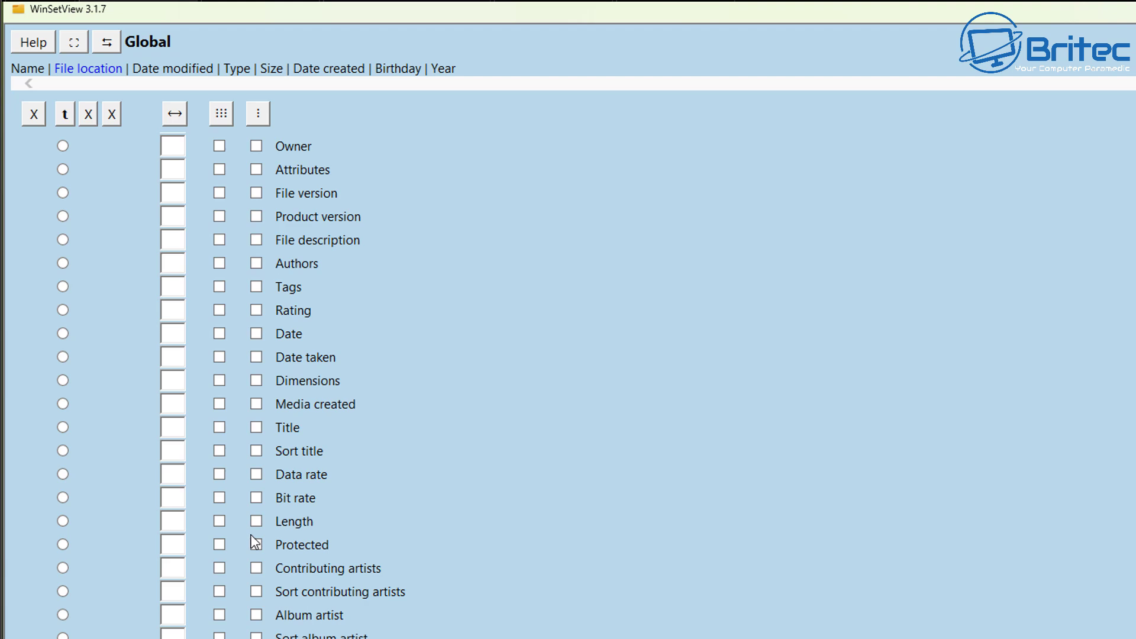
scroll(250, 534, "down", 3)
scroll(247, 534, "down", 6)
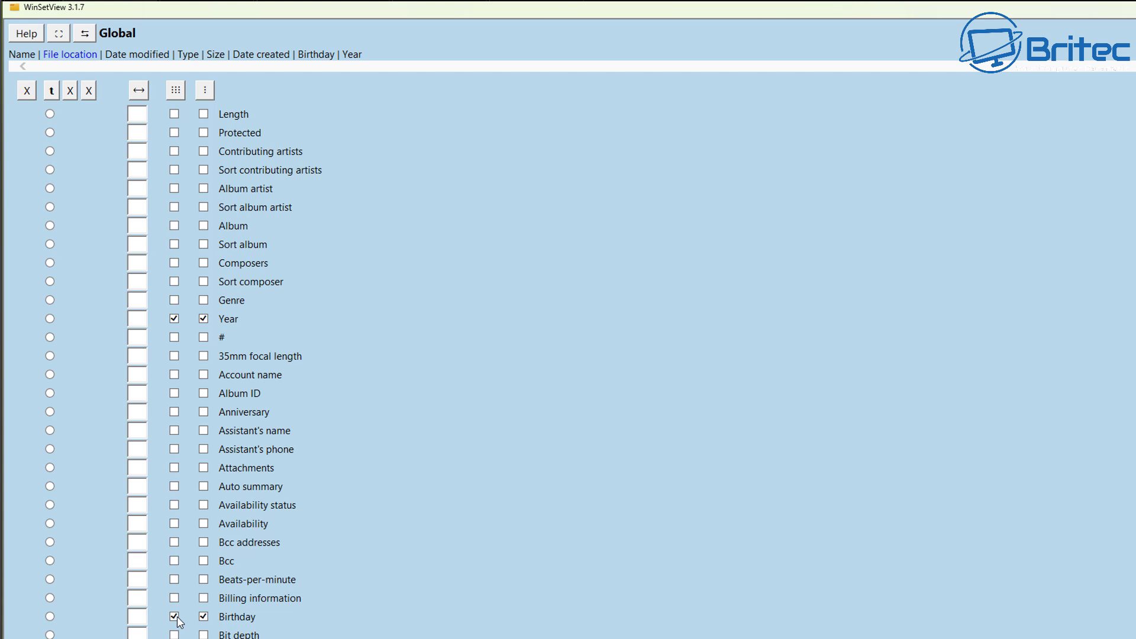
left_click(174, 619)
left_click(204, 620)
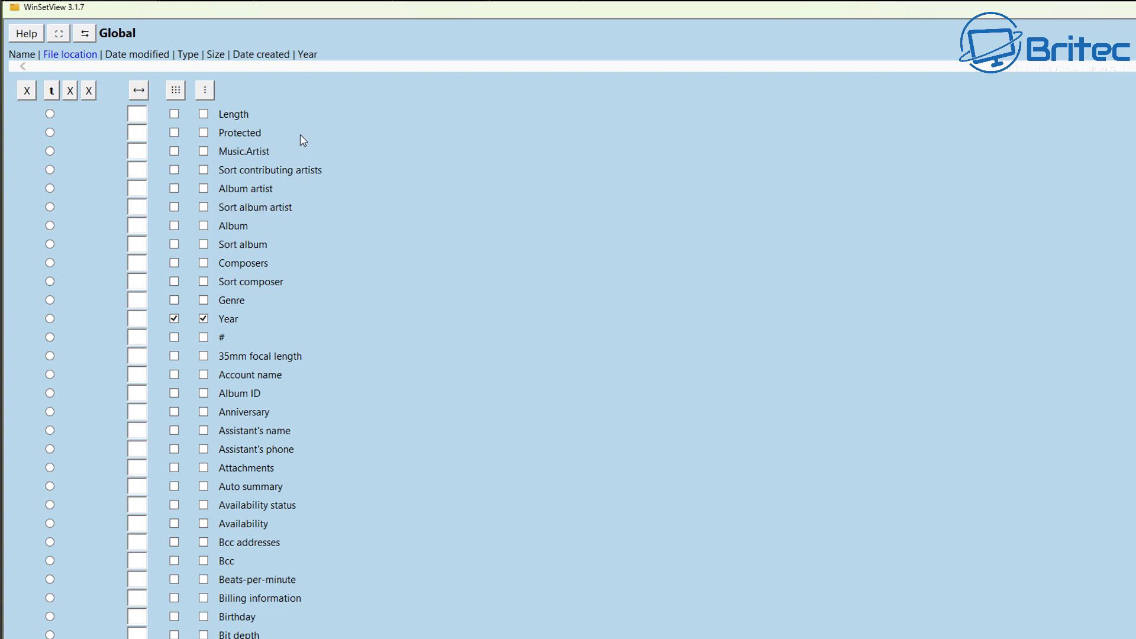
scroll(186, 509, "down", 4)
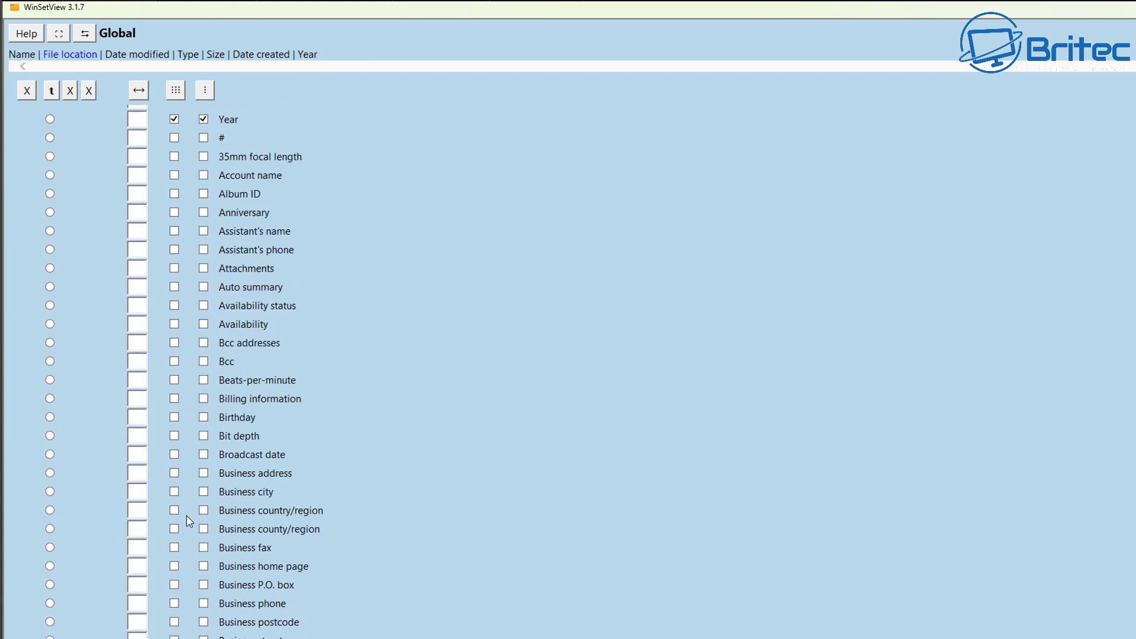
scroll(189, 521, "down", 2)
scroll(188, 521, "down", 3)
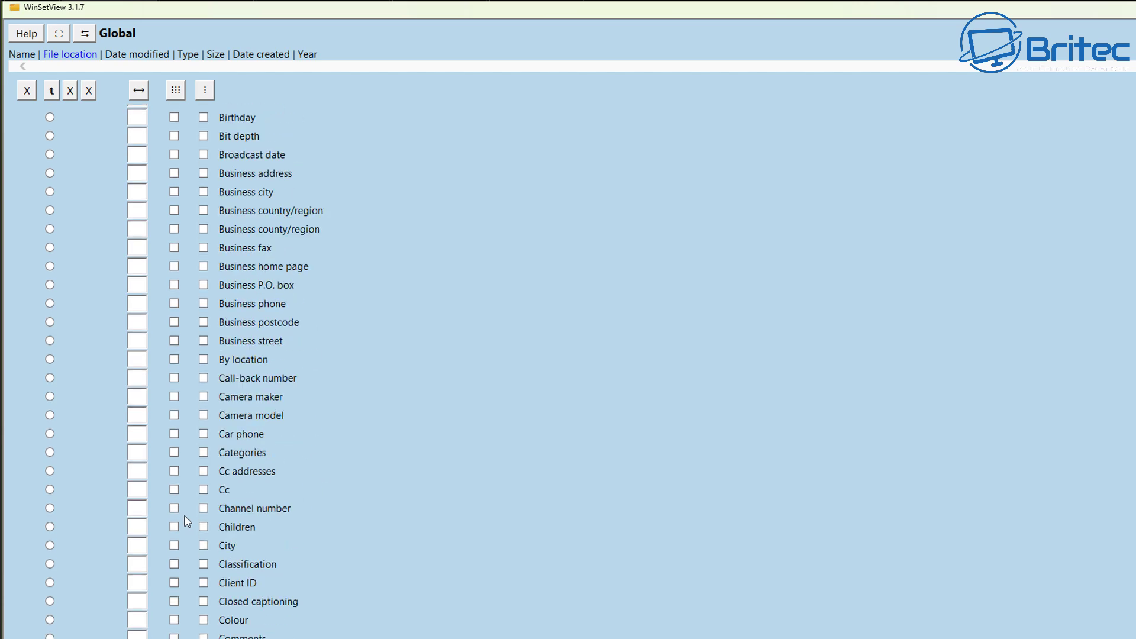
scroll(187, 521, "down", 3)
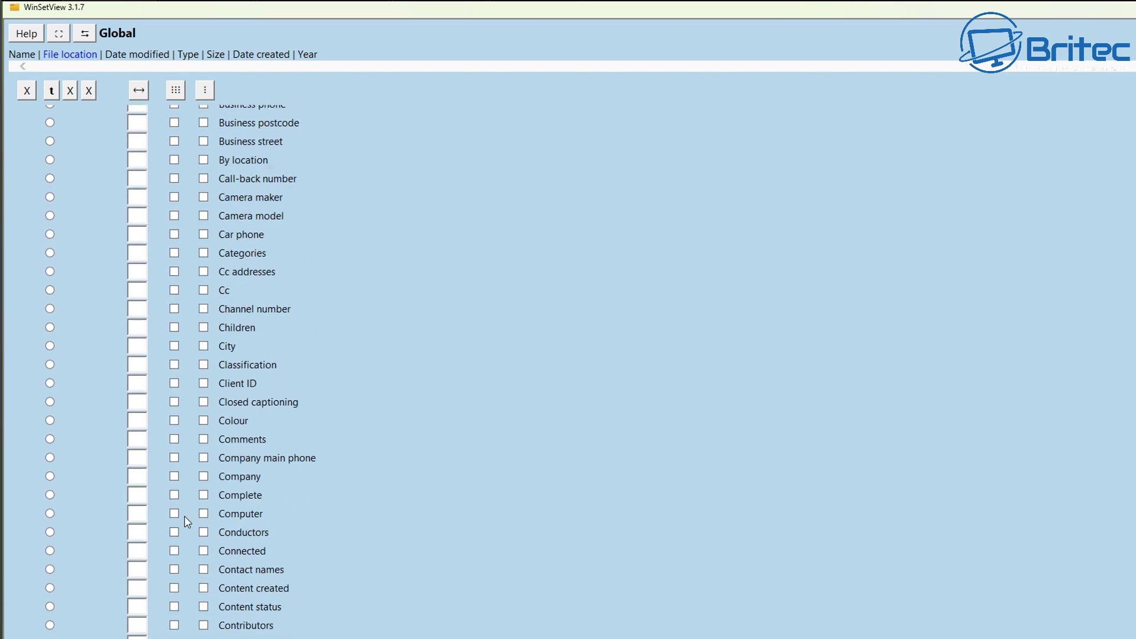
scroll(187, 521, "down", 3)
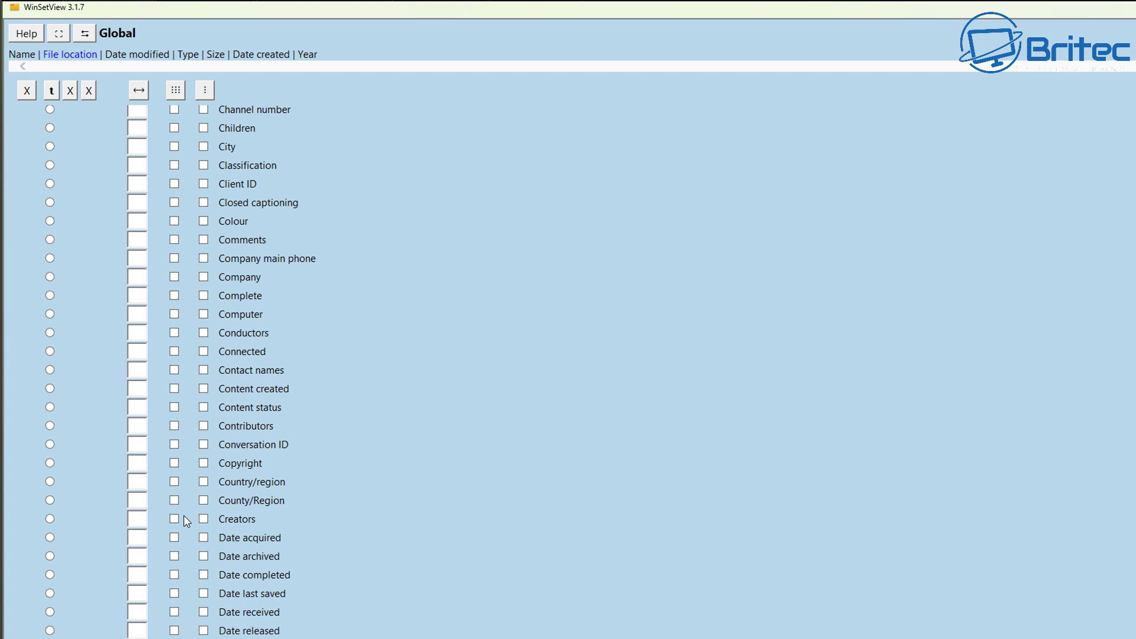
scroll(187, 520, "down", 3)
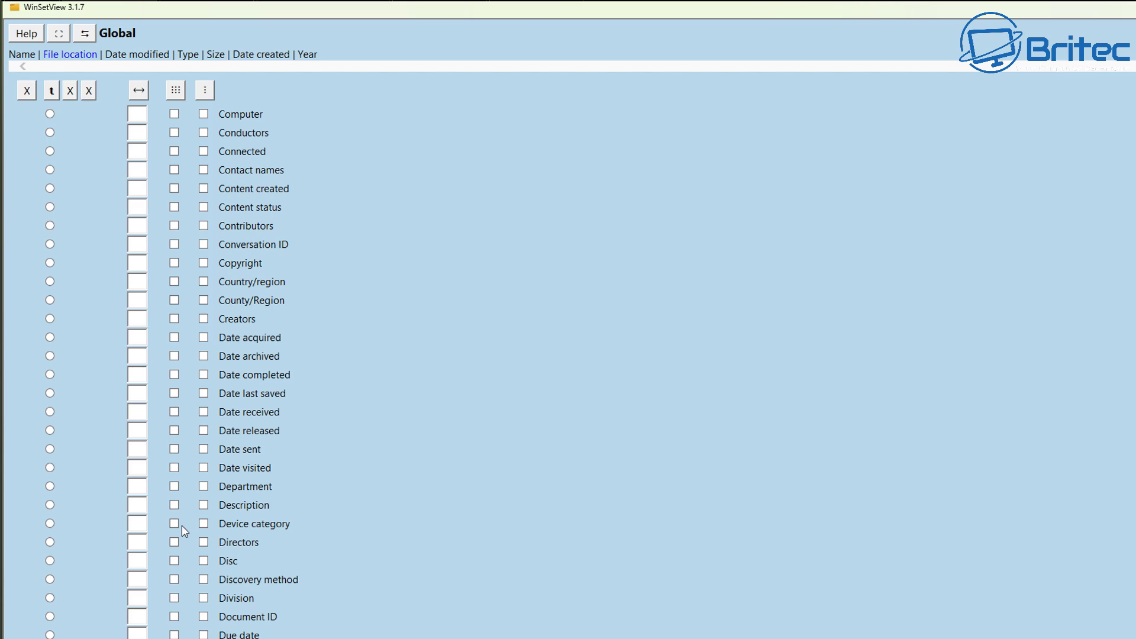
scroll(217, 586, "up", 1)
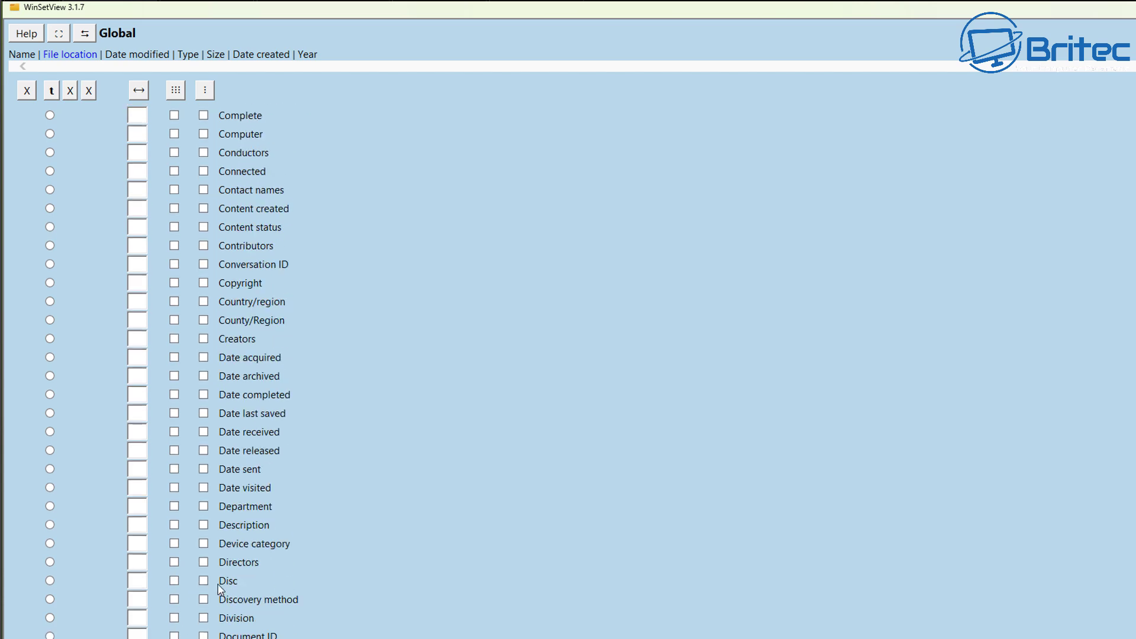
scroll(218, 587, "down", 5)
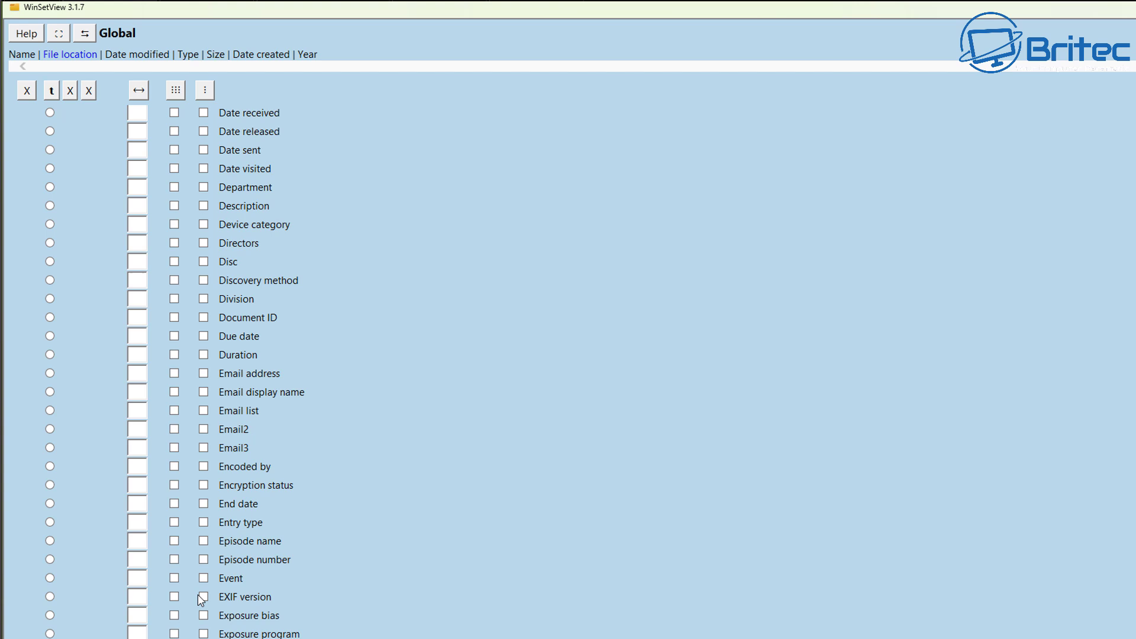
scroll(202, 599, "up", 5)
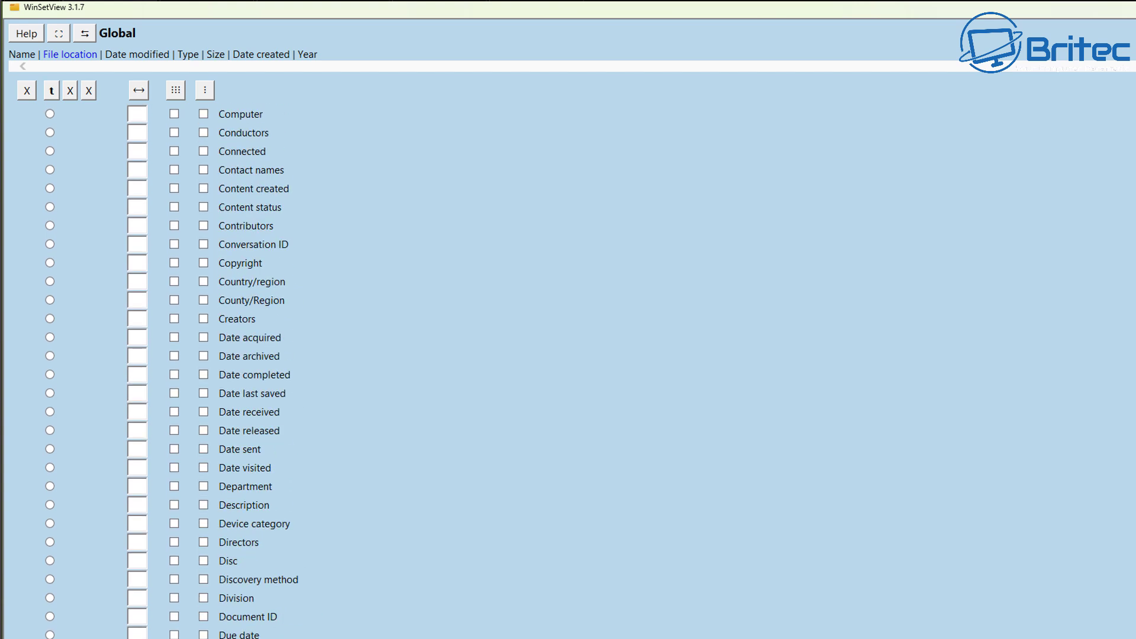
Try the Date and File description columns, then leave both out of the Global columns.
scroll(1053, 621, "up", 15)
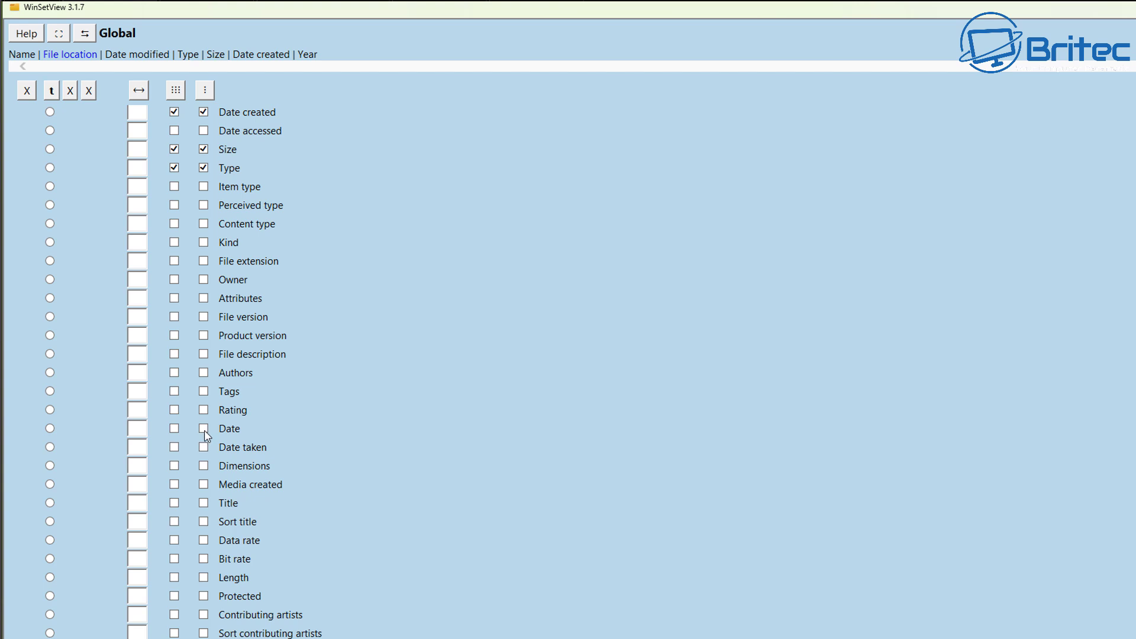
left_click(174, 429)
left_click(174, 428)
left_click(174, 427)
left_click(174, 428)
left_click(204, 354)
left_click(174, 354)
left_click(174, 354)
left_click(203, 353)
Add File extension and Item type to the Global columns.
left_click(204, 261)
left_click(173, 261)
left_click(204, 186)
left_click(174, 186)
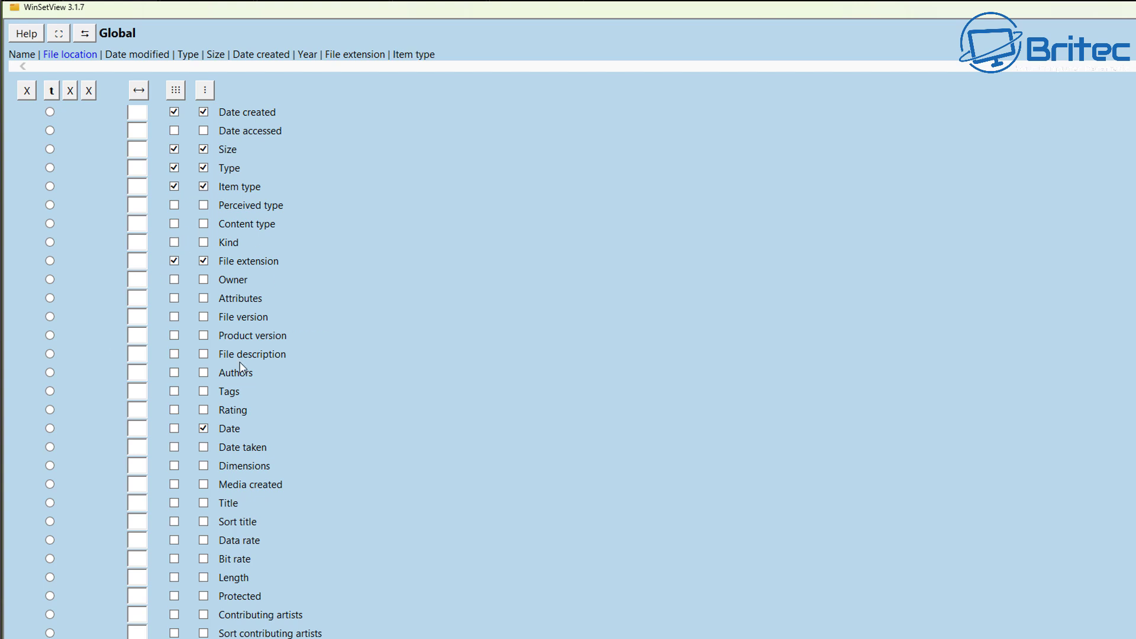
Close the column checklist and submit, confirming folder views are cleared and settings applied.
key("Escape")
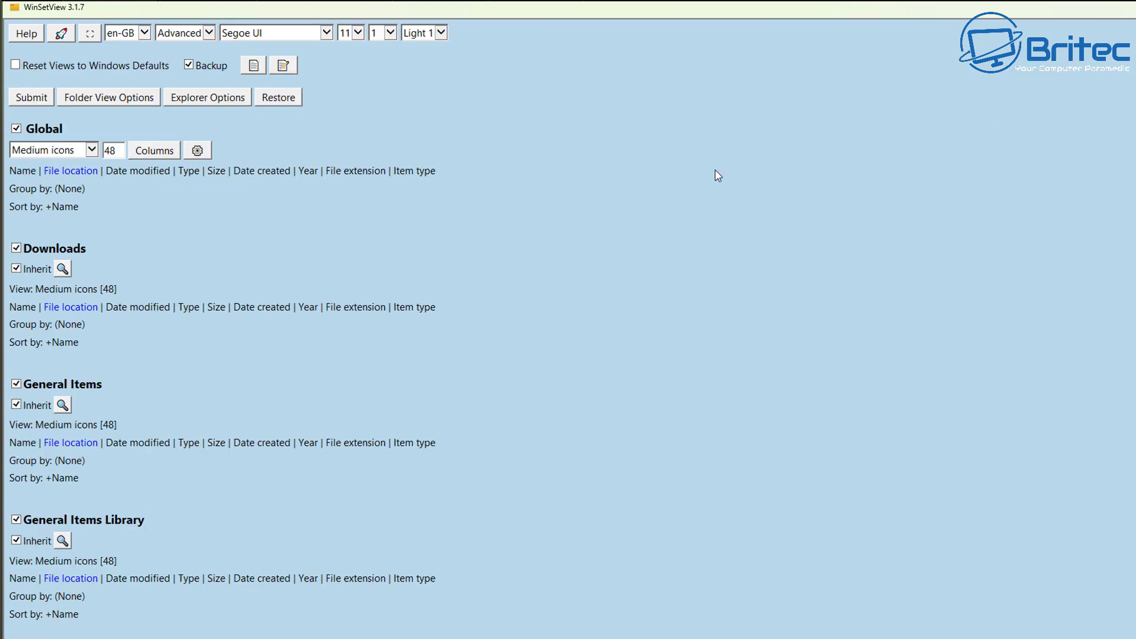
left_click(26, 99)
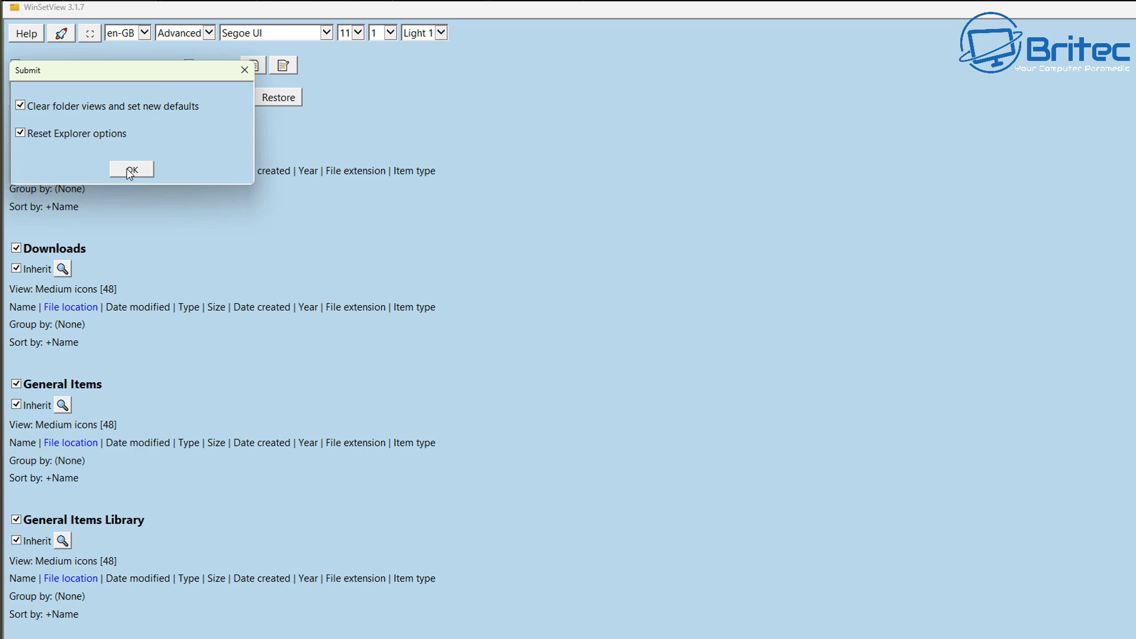
left_click(131, 170)
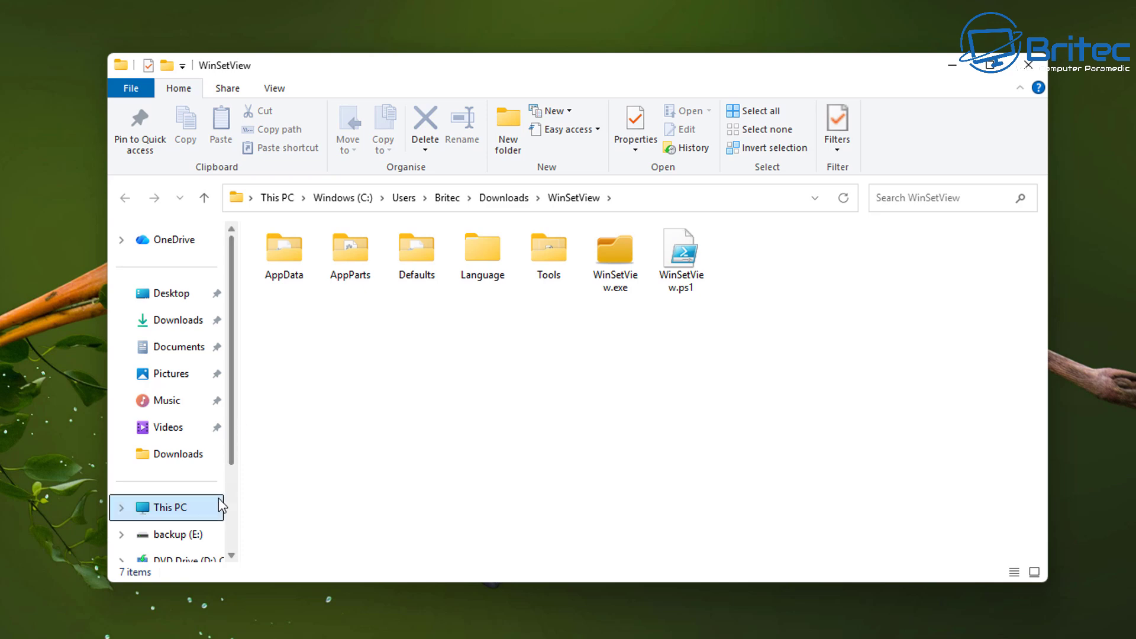
Check the new Medium icons view in Videos, Music, Pictures, Documents, Downloads and Desktop.
left_click(168, 432)
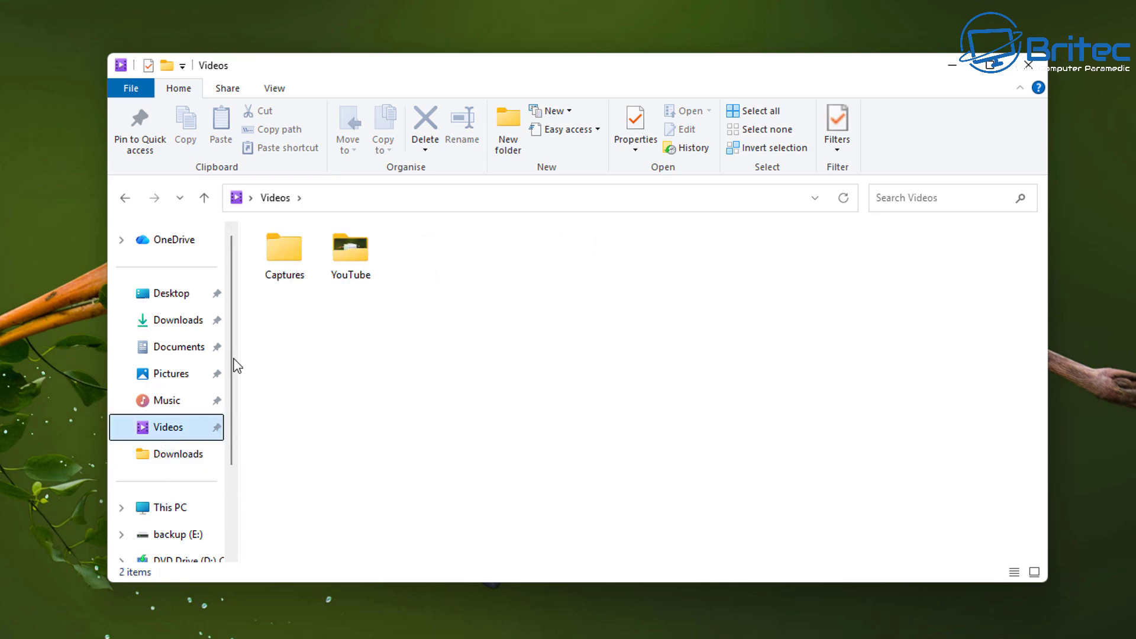
left_click(168, 407)
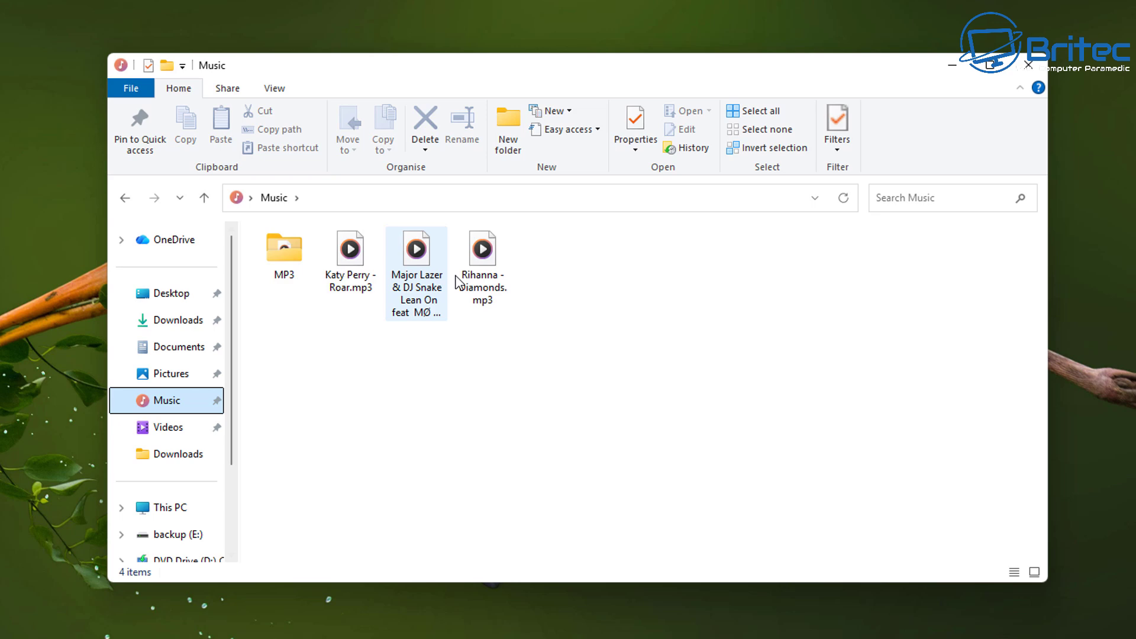
left_click(163, 379)
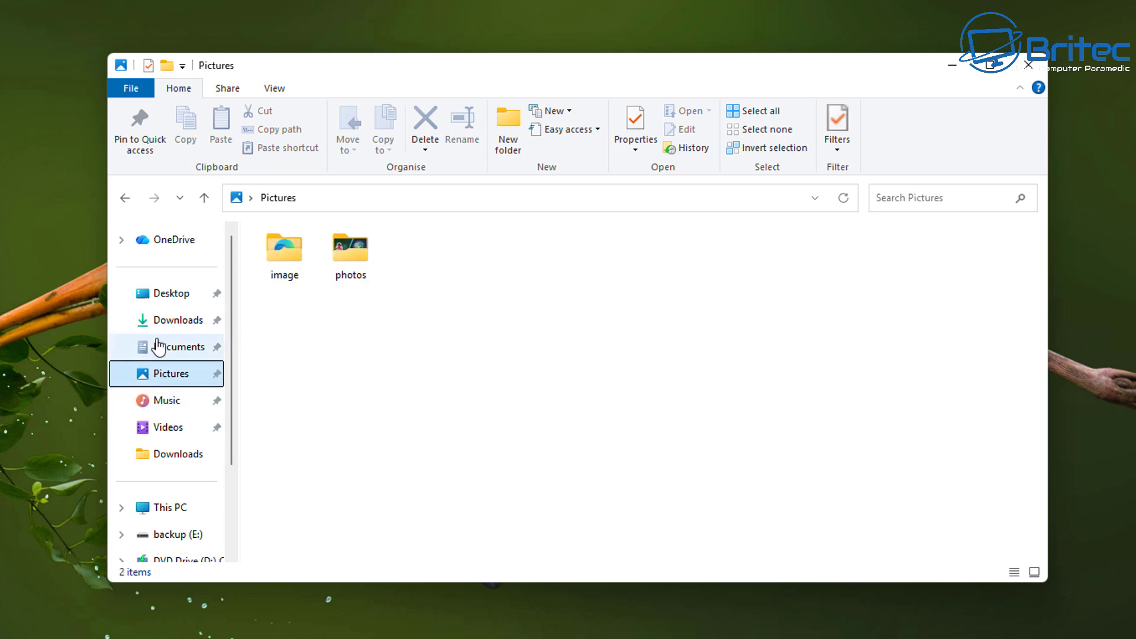
left_click(170, 353)
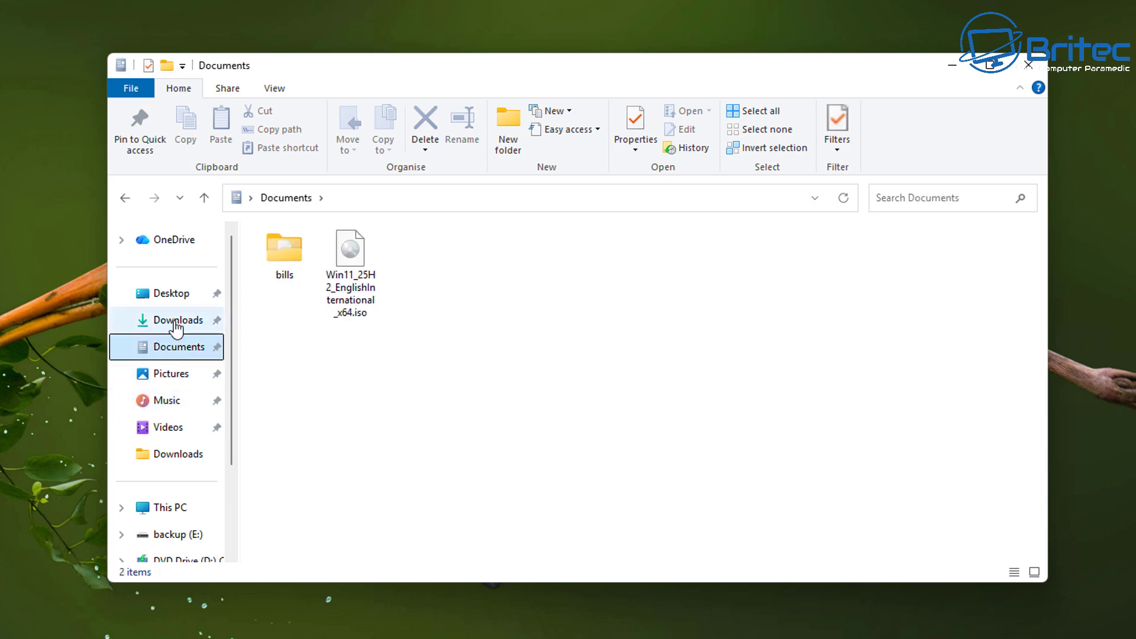
left_click(159, 321)
left_click(163, 296)
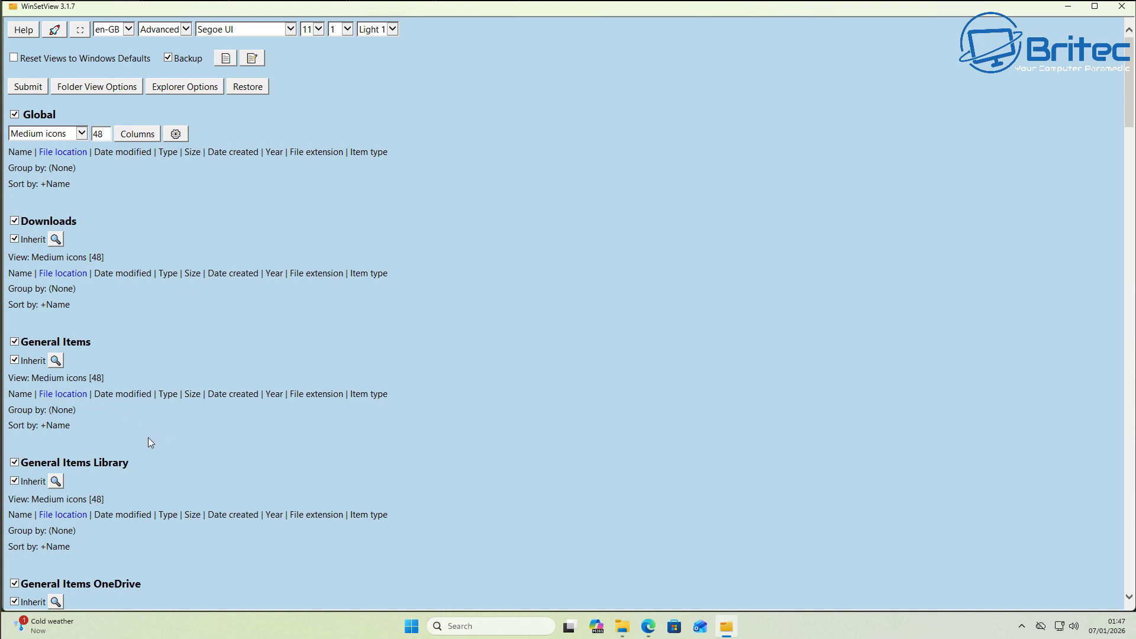
Preview an Extra large icons override for Documents, then restore it to inherit Global Medium icons.
scroll(135, 439, "down", 2)
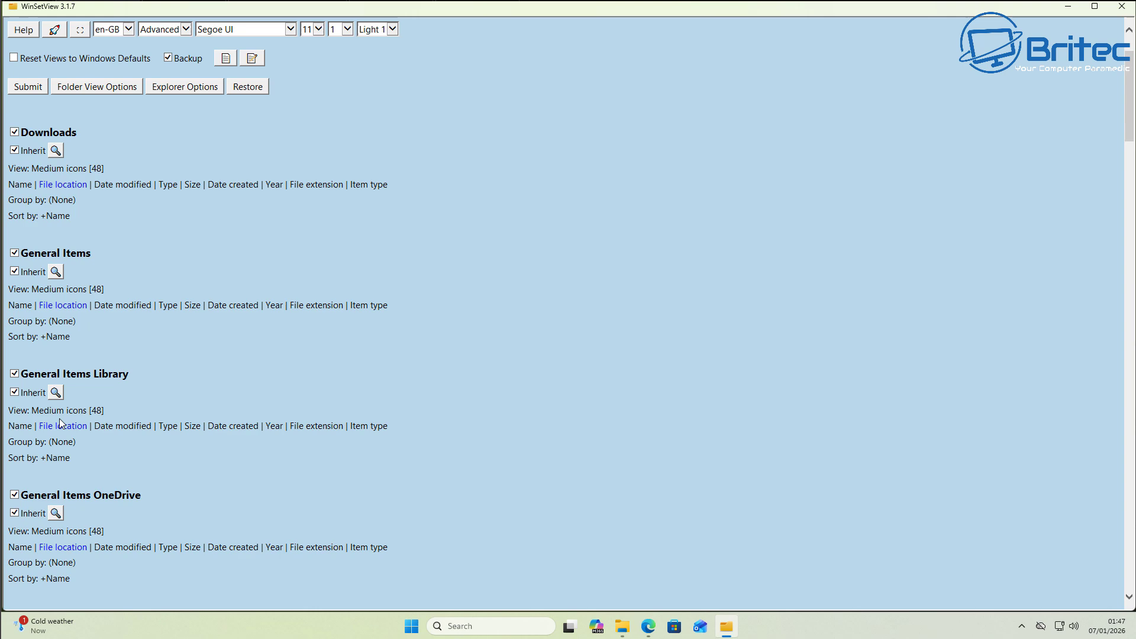
scroll(59, 420, "down", 6)
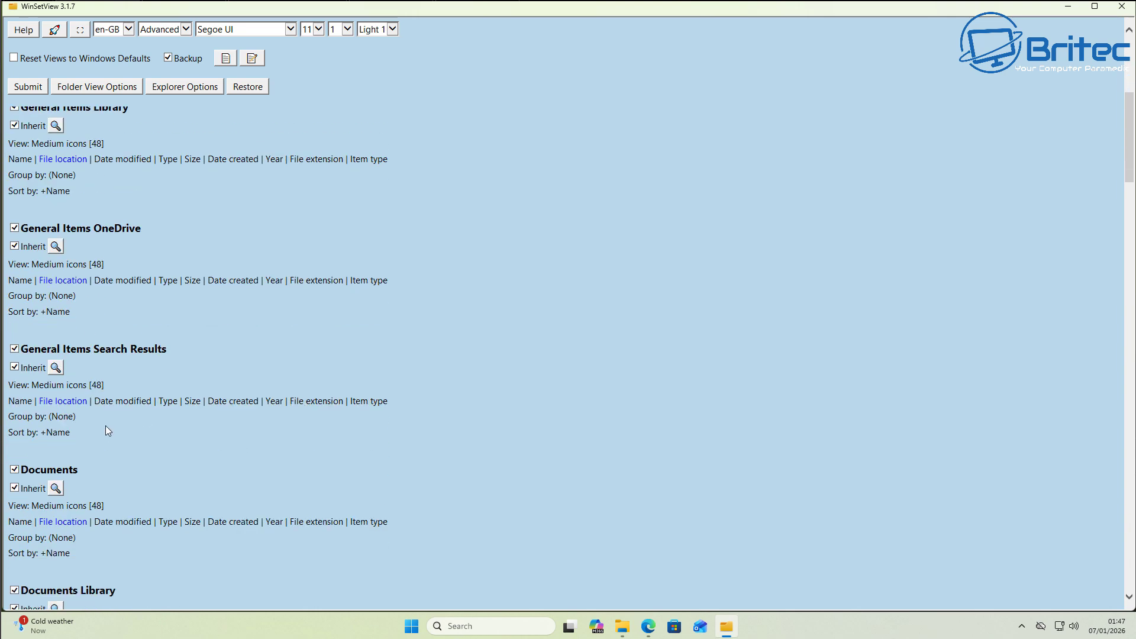
left_click(14, 470)
left_click(15, 472)
left_click(15, 489)
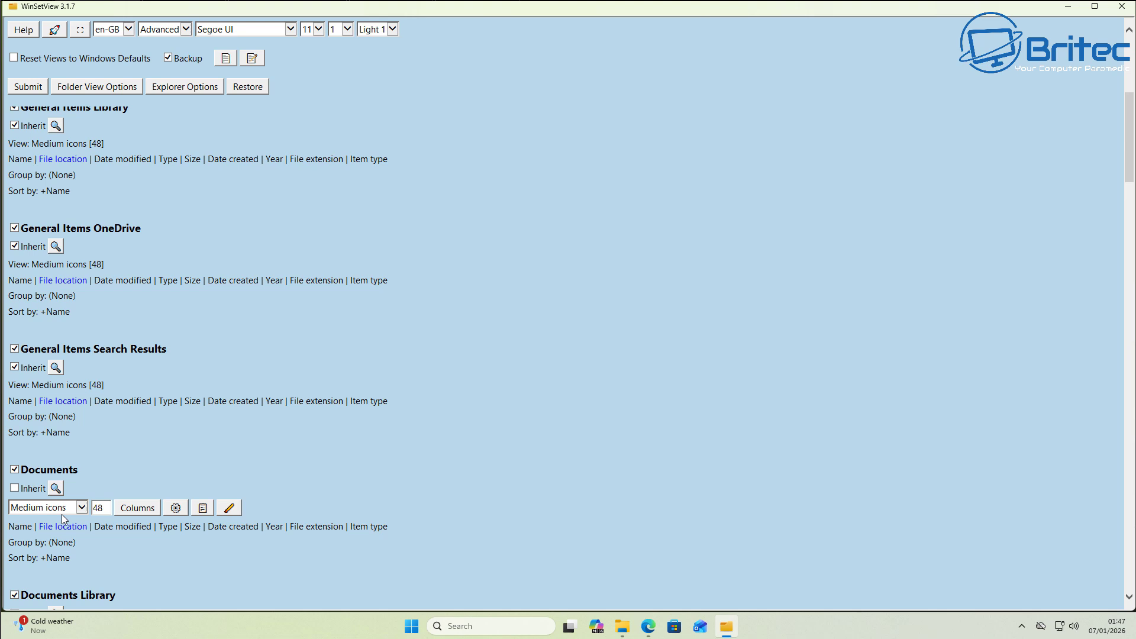
left_click(81, 509)
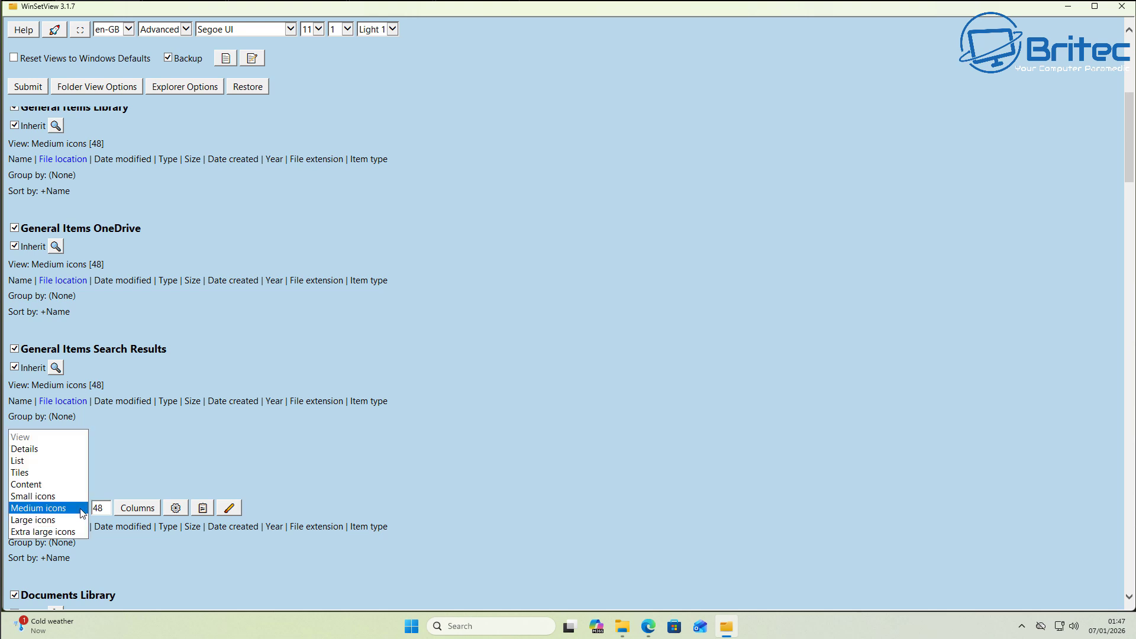
left_click(37, 529)
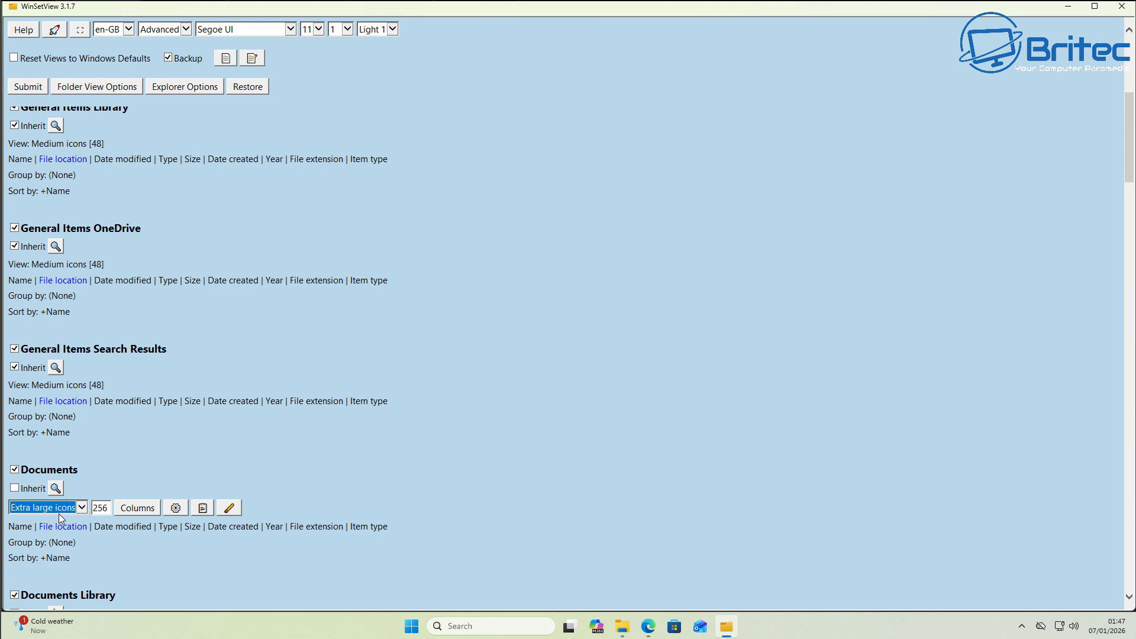
left_click(15, 488)
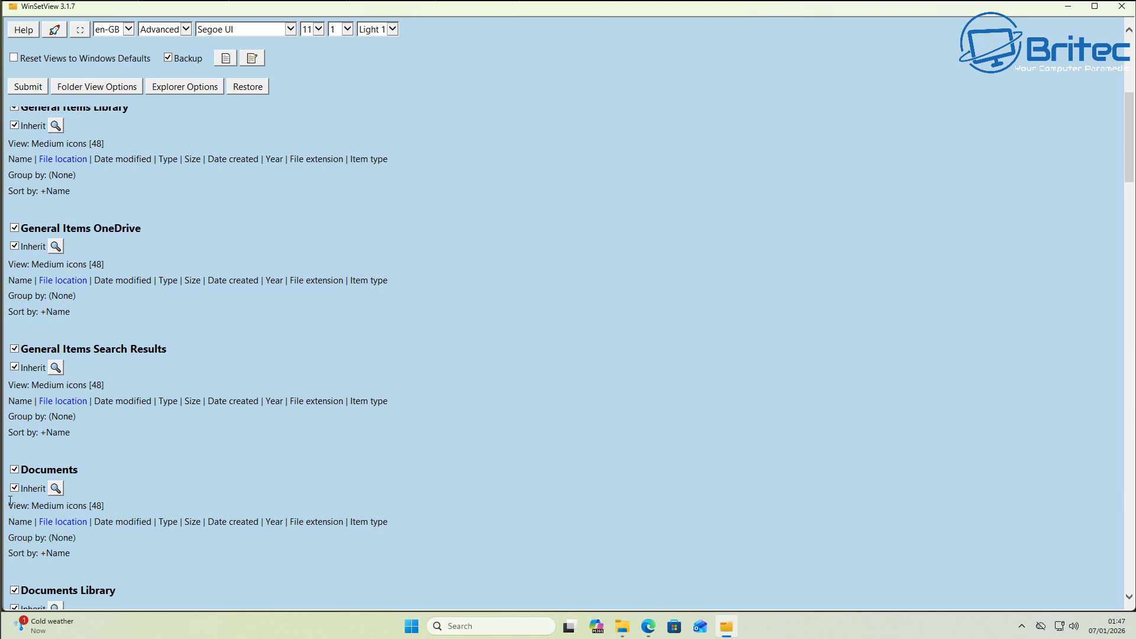
scroll(88, 504, "down", 5)
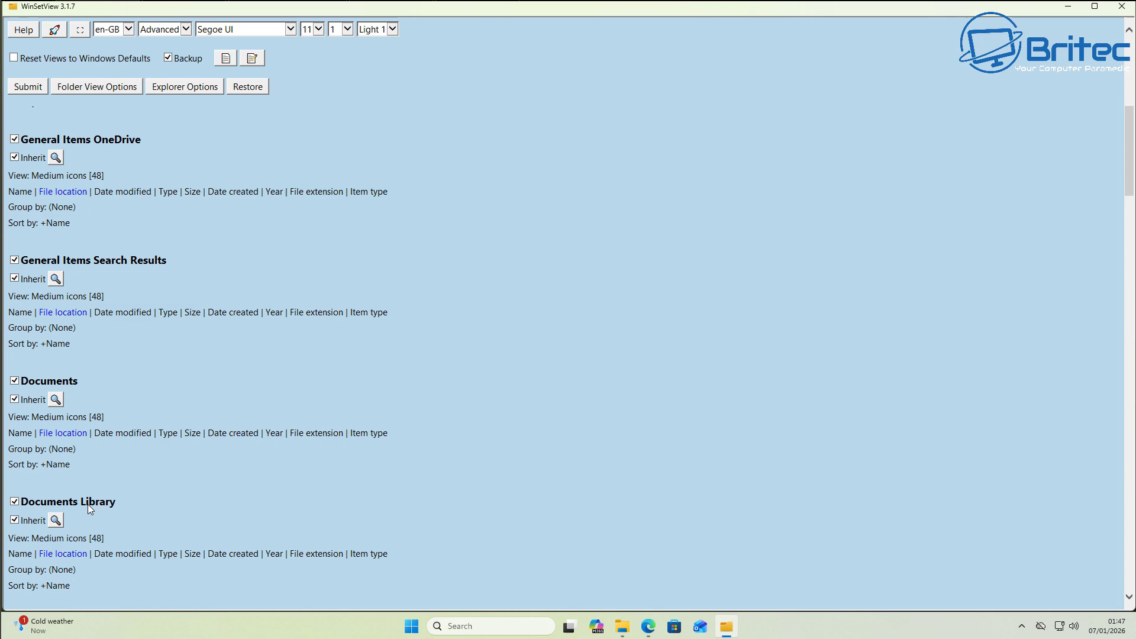
scroll(87, 504, "down", 6)
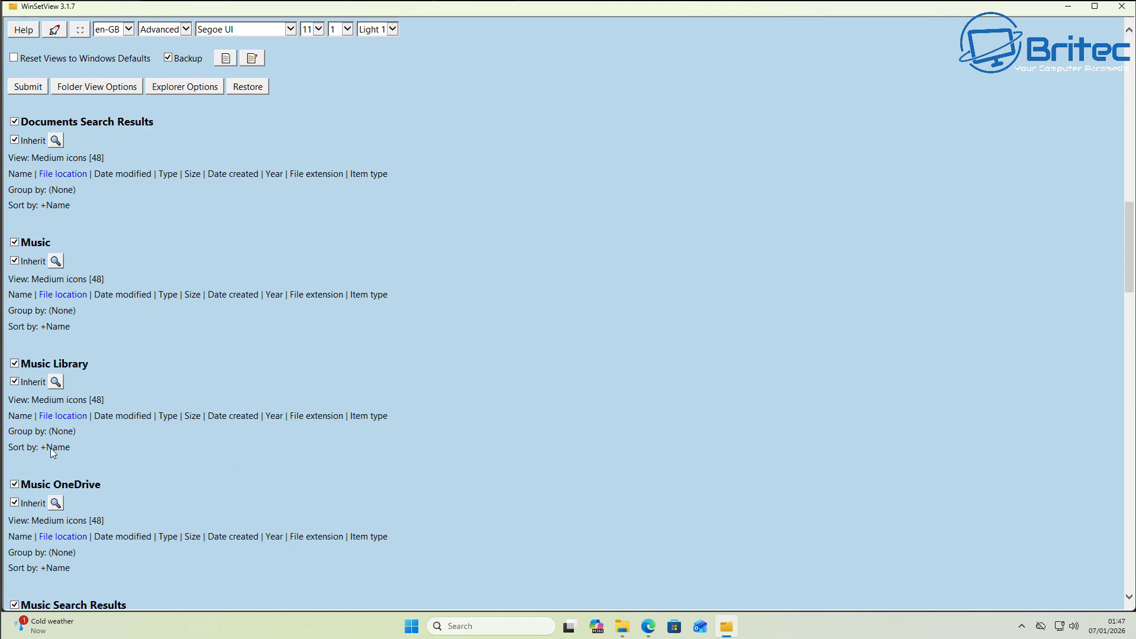
Give Music its own Extra large icons view and preview its registry settings.
left_click(15, 261)
left_click(66, 281)
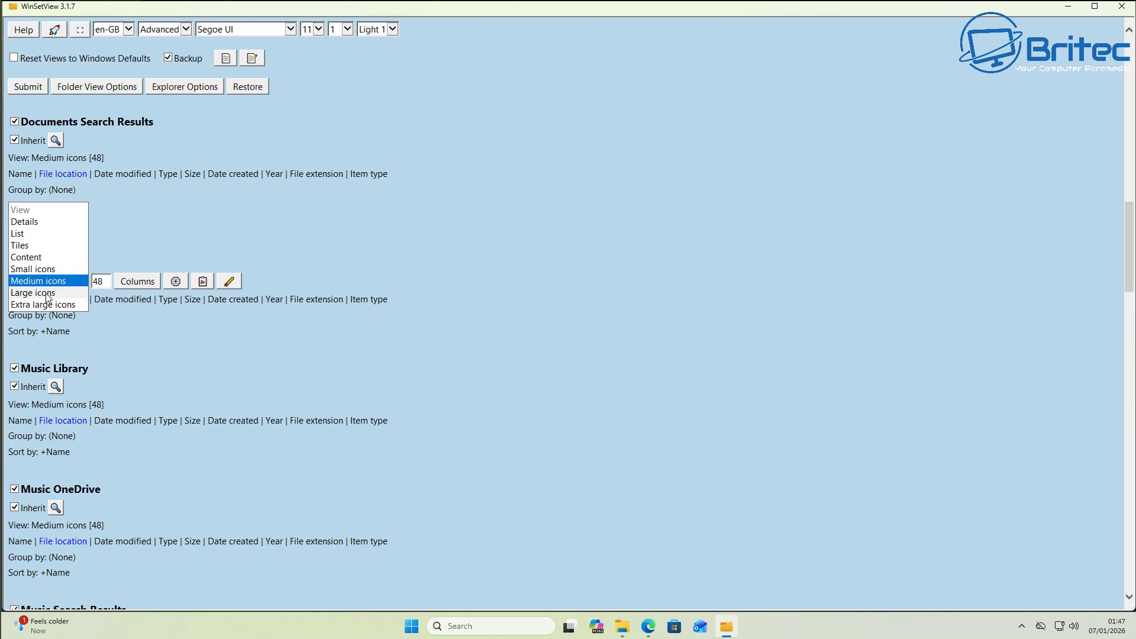
left_click(46, 303)
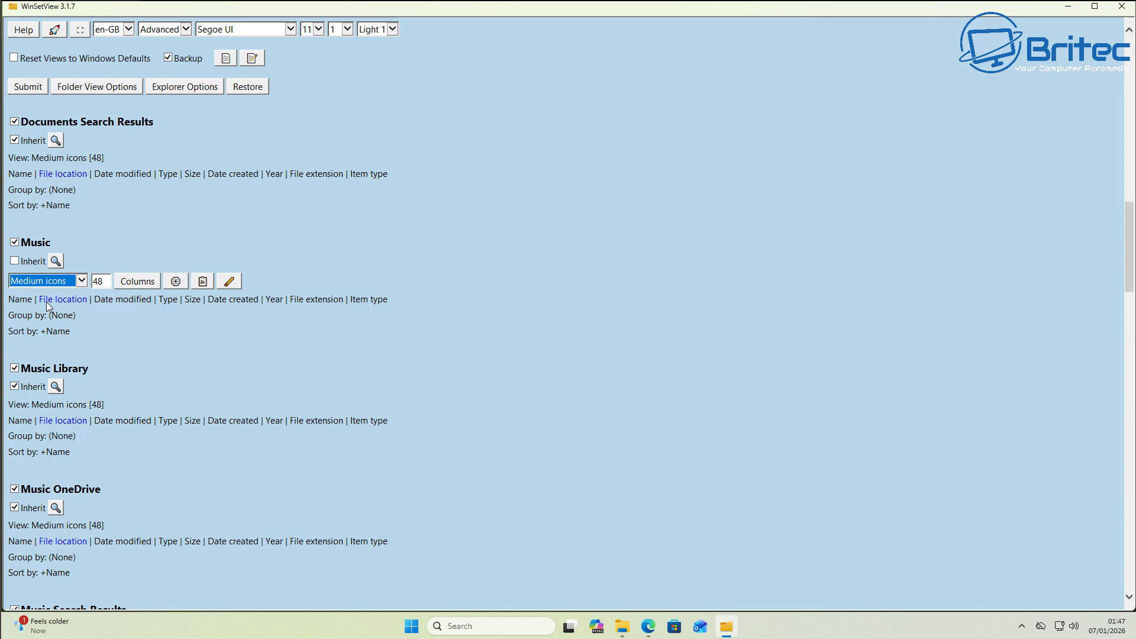
scroll(51, 445, "up", 3)
left_click(55, 441)
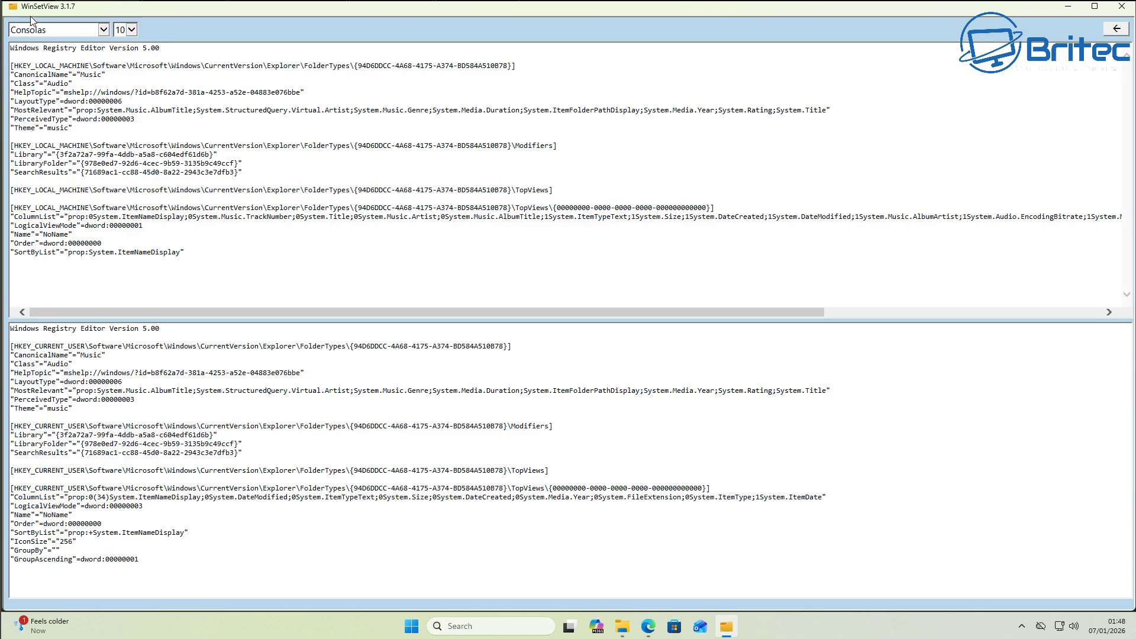
left_click(1122, 31)
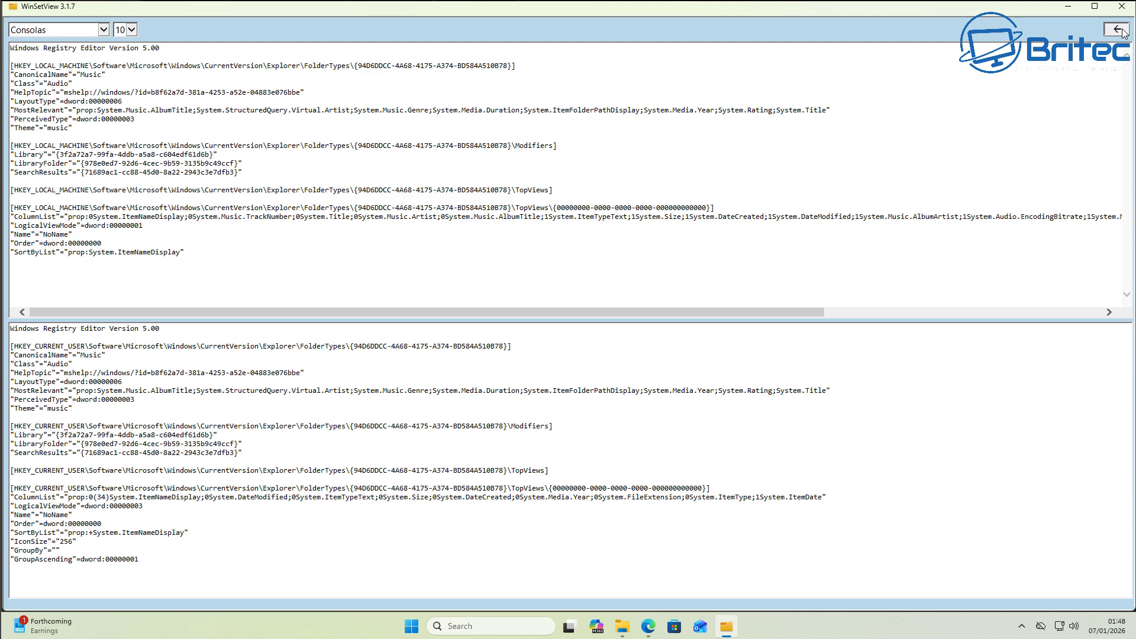
left_click(1122, 30)
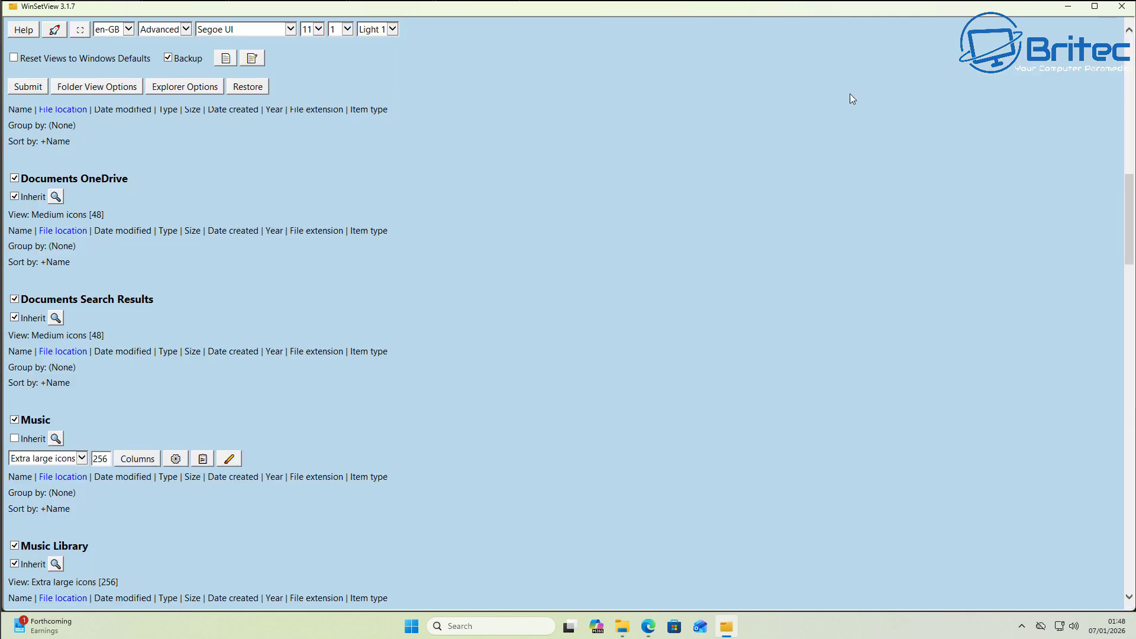
Reapply Extra large icons to Music, and give Music Library its own Extra large icons view.
left_click(14, 440)
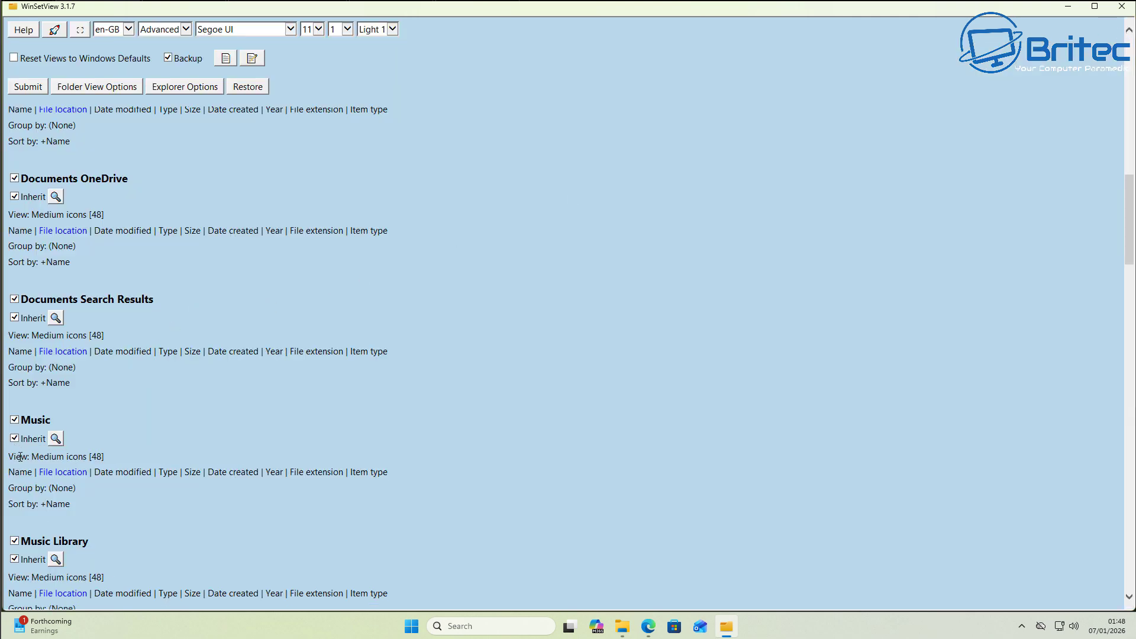
left_click(15, 439)
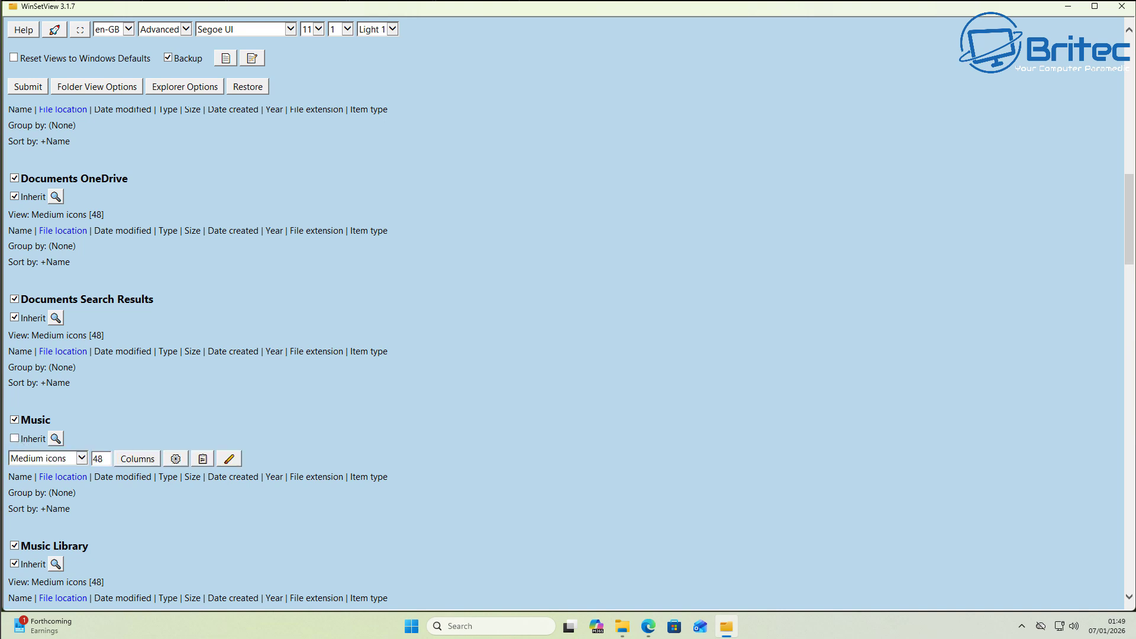
left_click(76, 457)
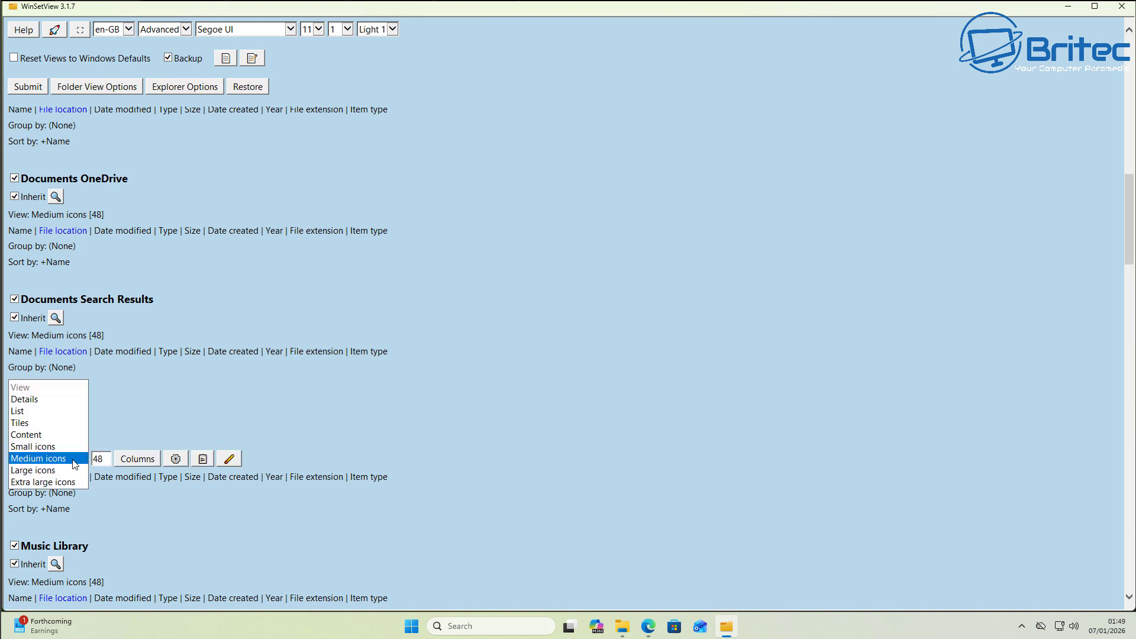
left_click(43, 482)
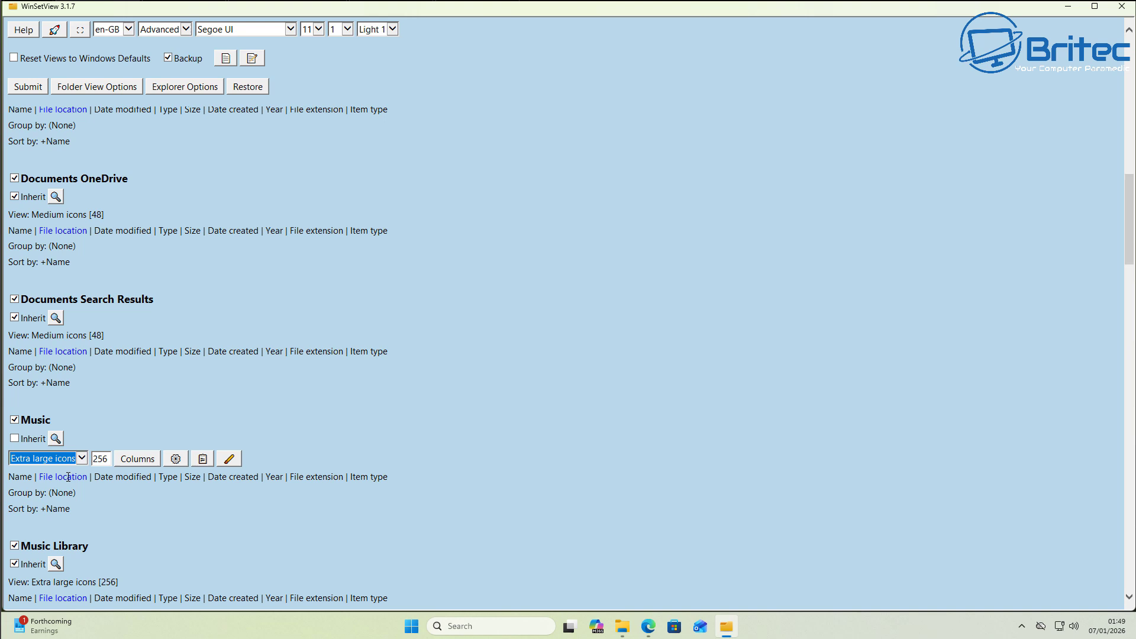
left_click(20, 570)
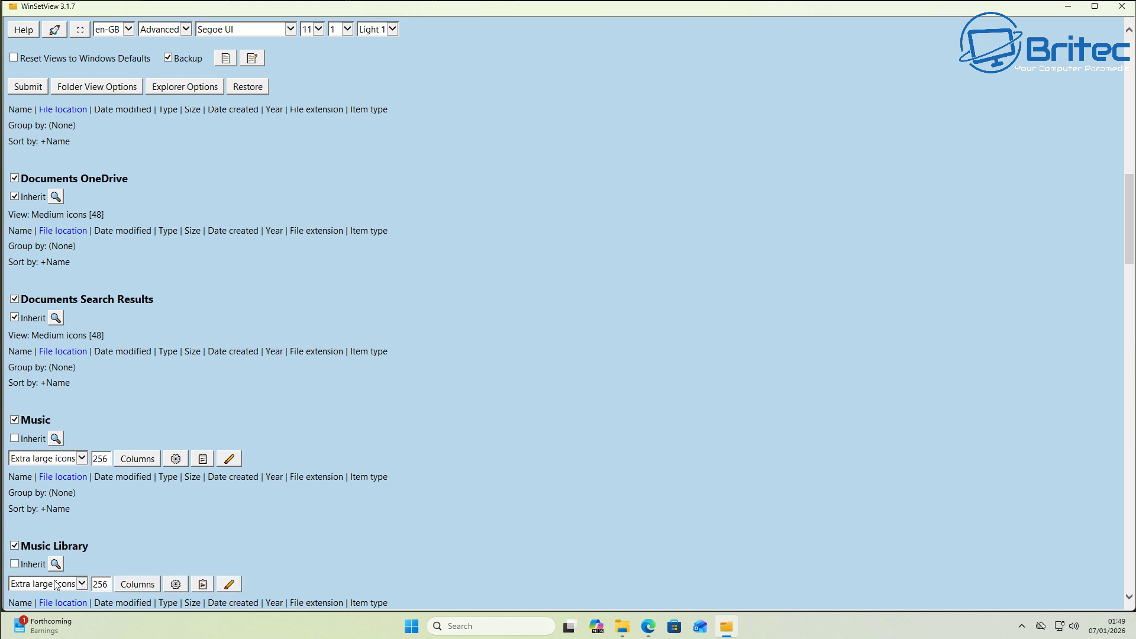
left_click(82, 586)
left_click(83, 588)
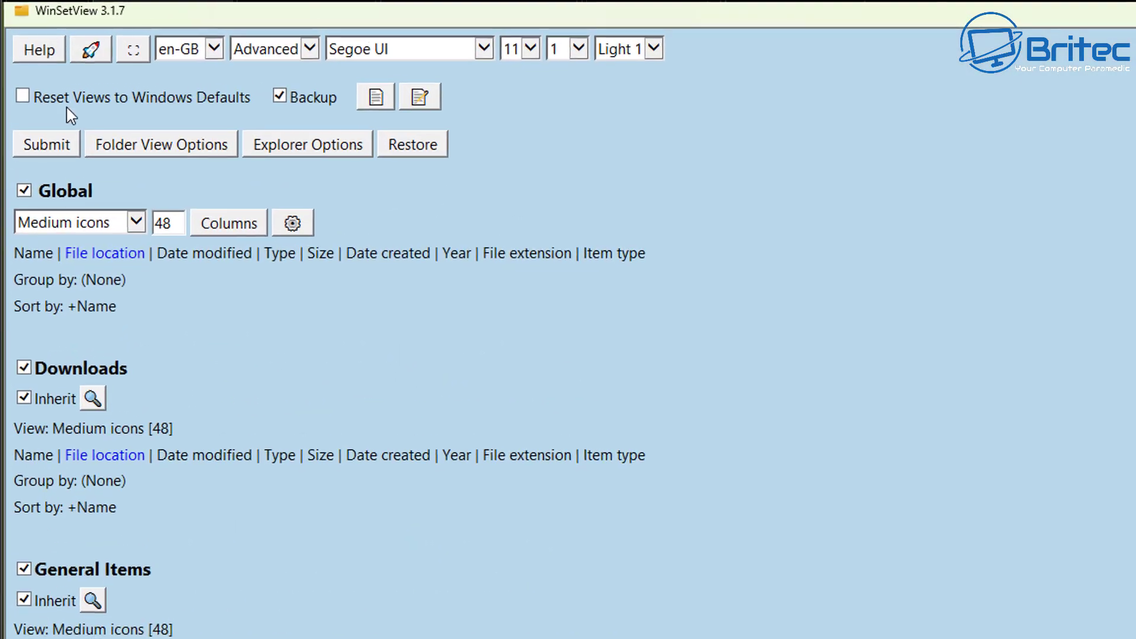
Tick Reset Views to Windows Defaults, submit, and confirm the reset of all folder views.
left_click(21, 60)
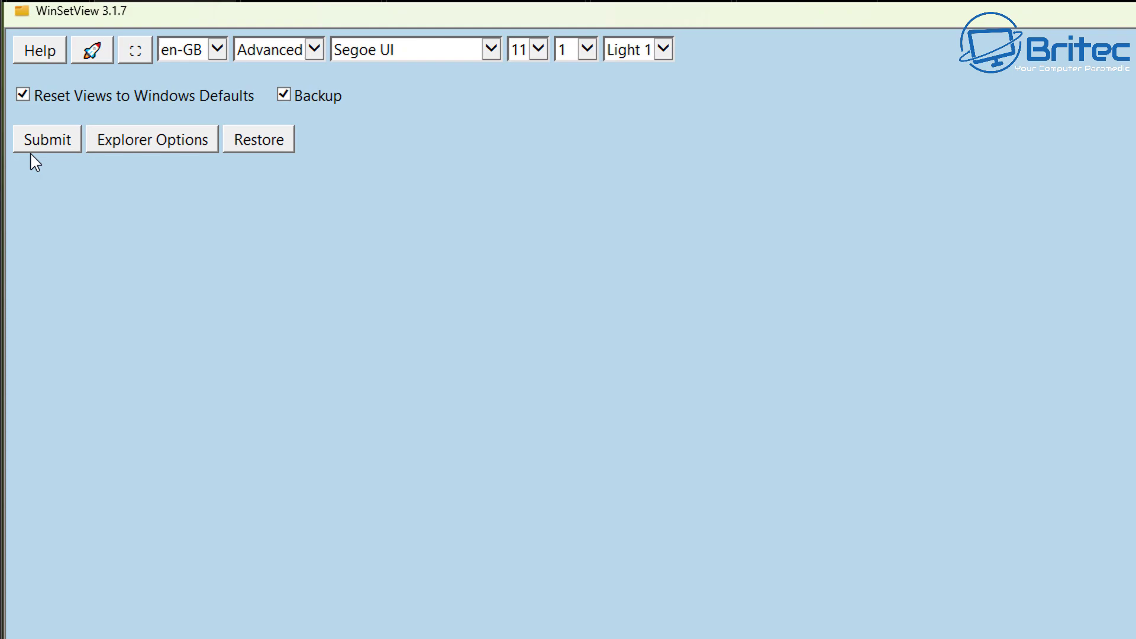
left_click(53, 142)
left_click(183, 208)
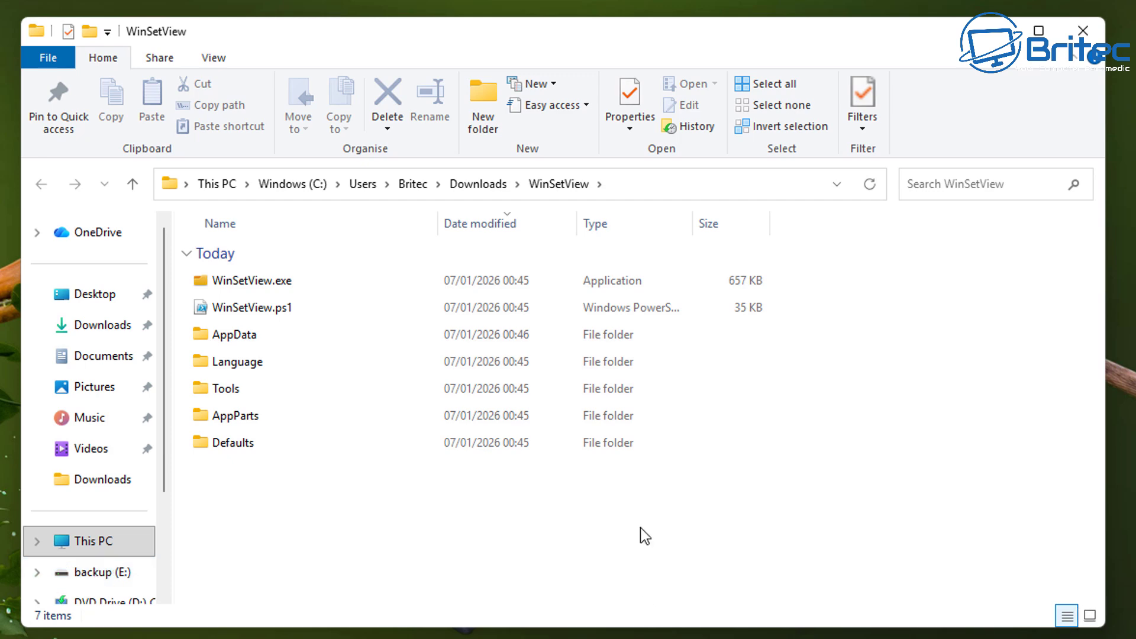
Check the default layouts of the Videos, Music, Pictures and Downloads folders.
left_click(79, 447)
left_click(82, 420)
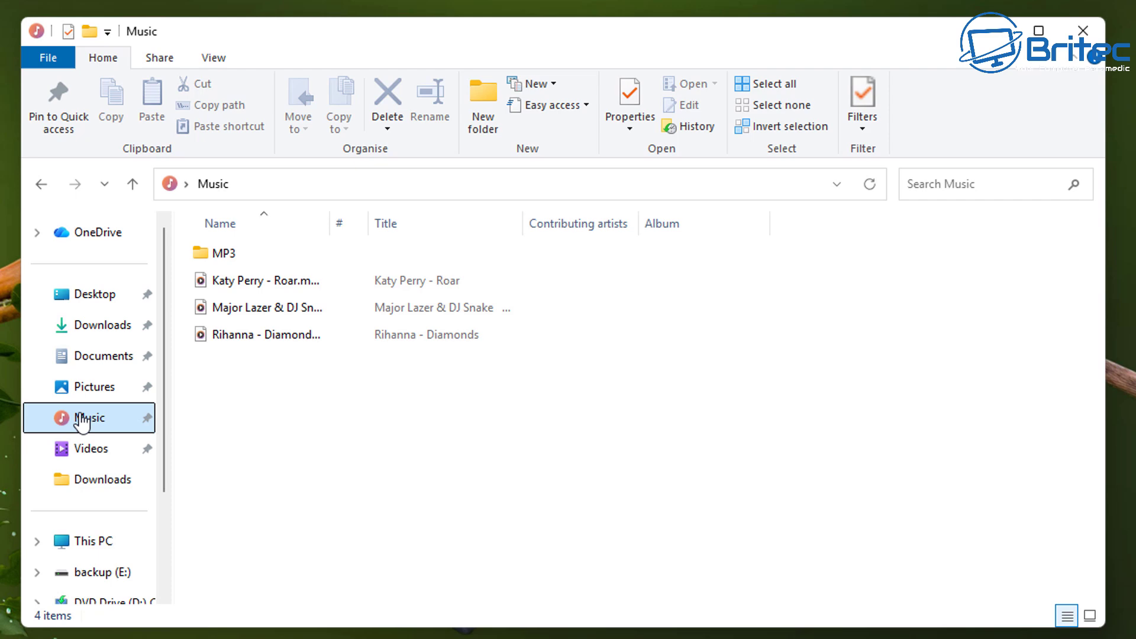
left_click(92, 388)
left_click(89, 339)
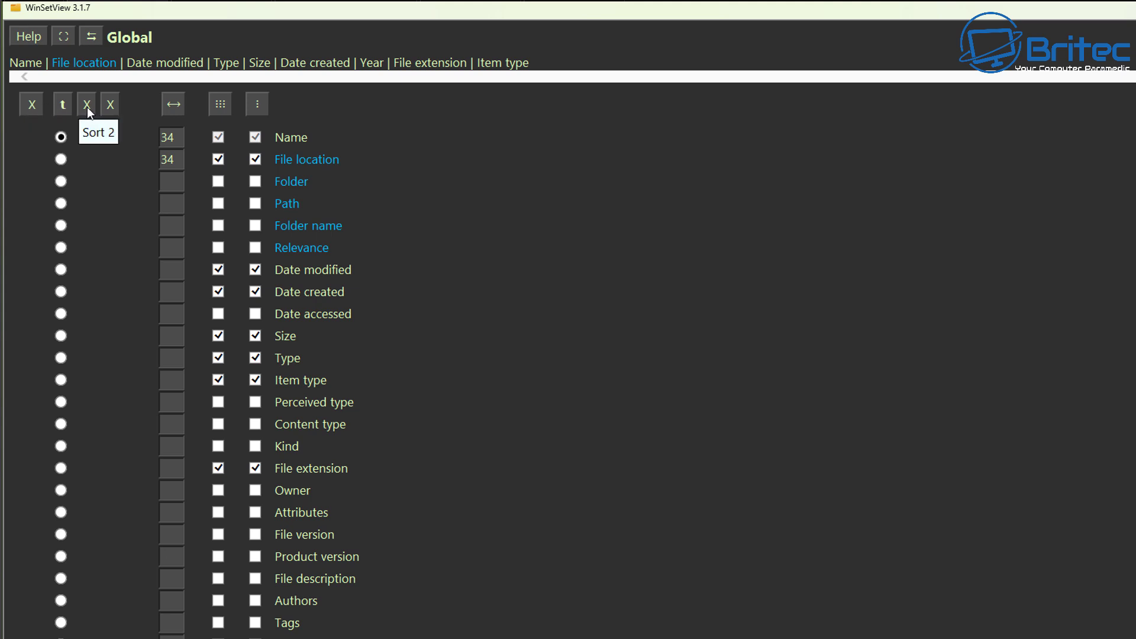
Clear both Global column checkmark sets, Display in Details View and ⋮, leaving only Name.
left_click(226, 103)
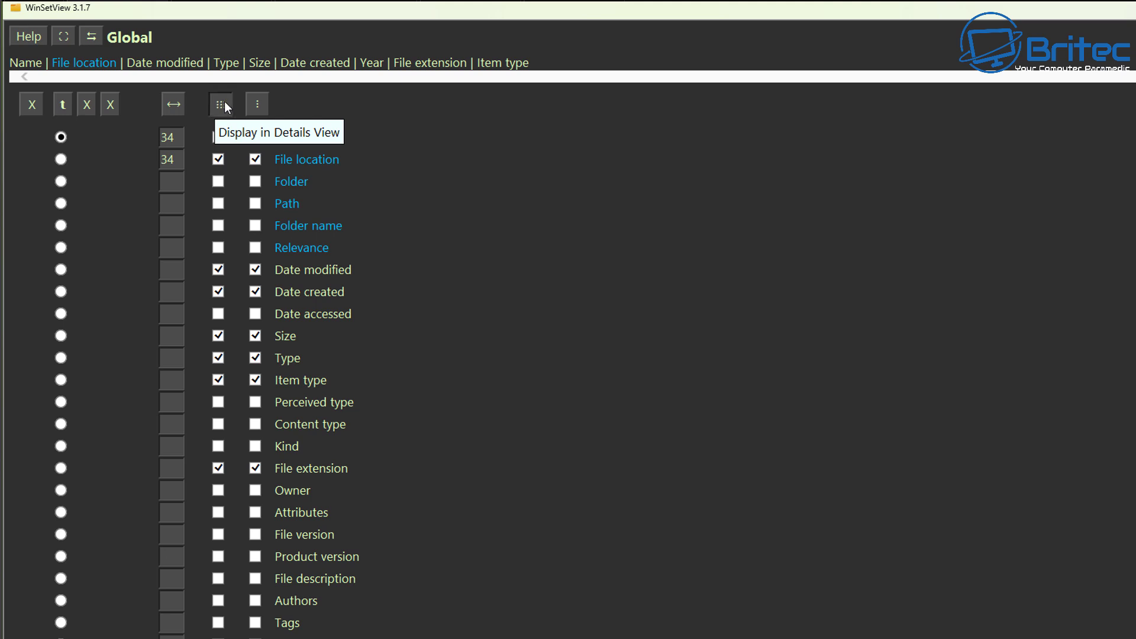
left_click(166, 120)
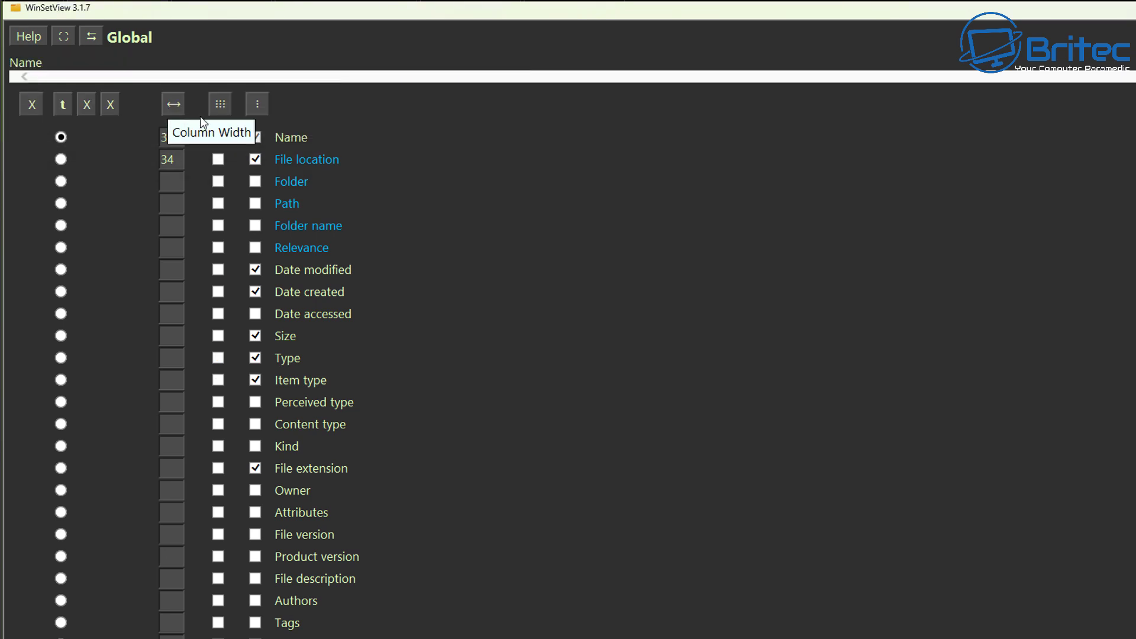
left_click(256, 106)
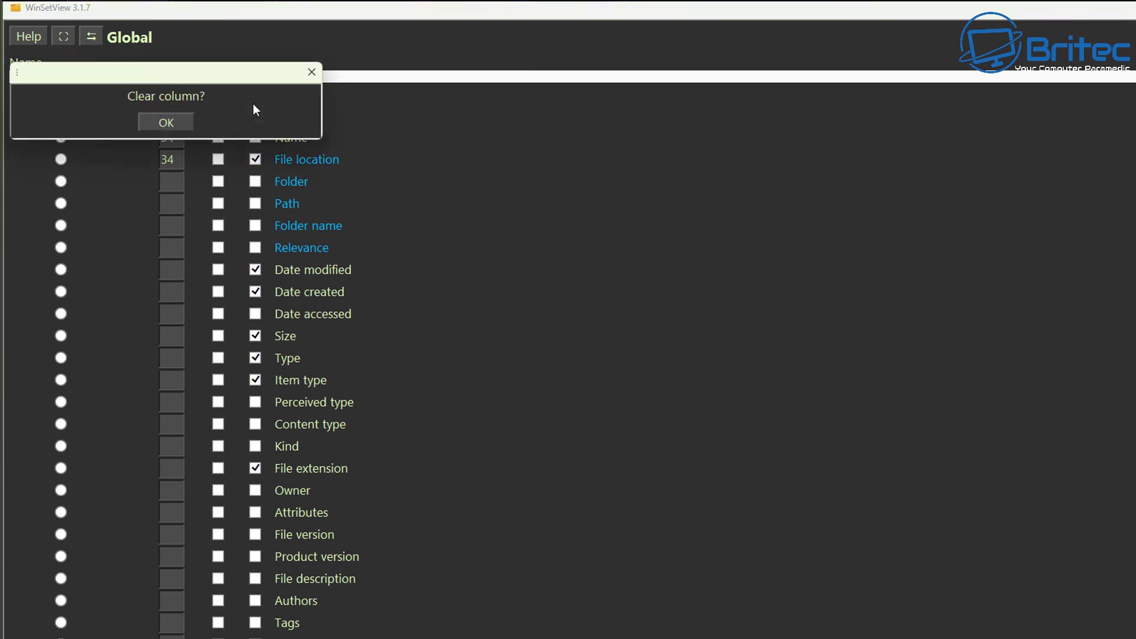
left_click(165, 120)
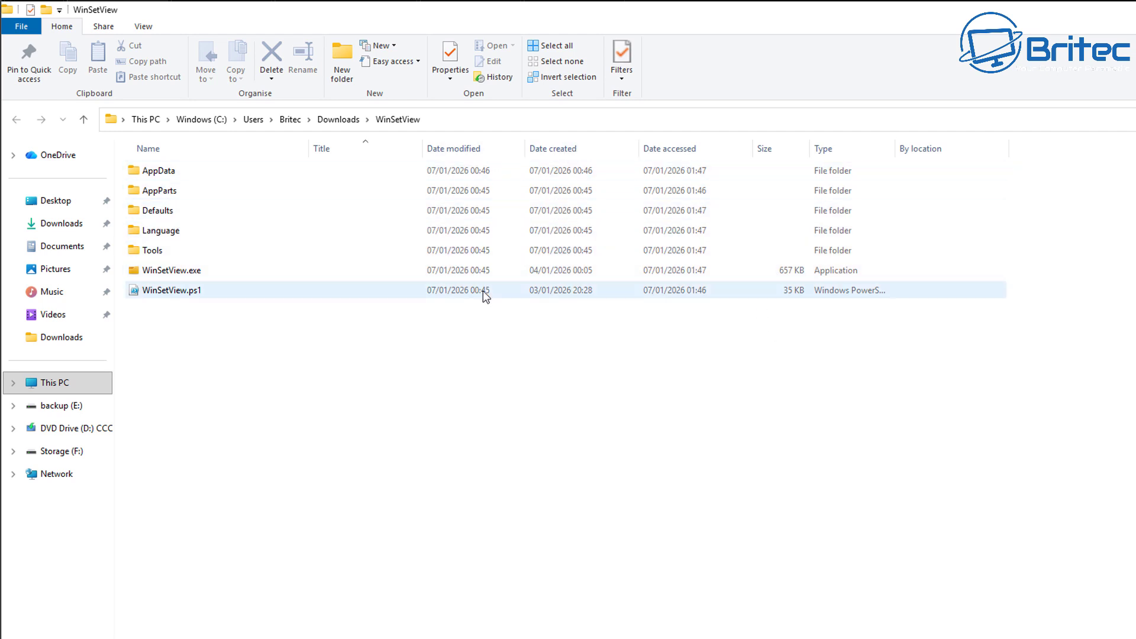
Open the AppData config folder, inspect Win8.ini, and widen the Type column to show full types.
left_click(190, 170)
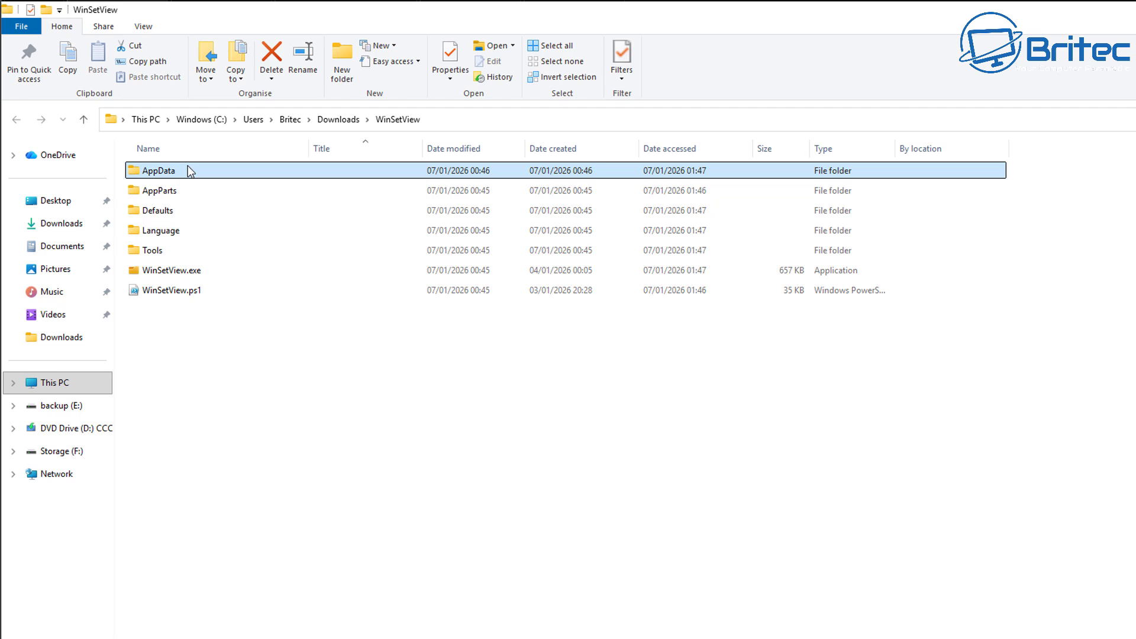
double_click(190, 171)
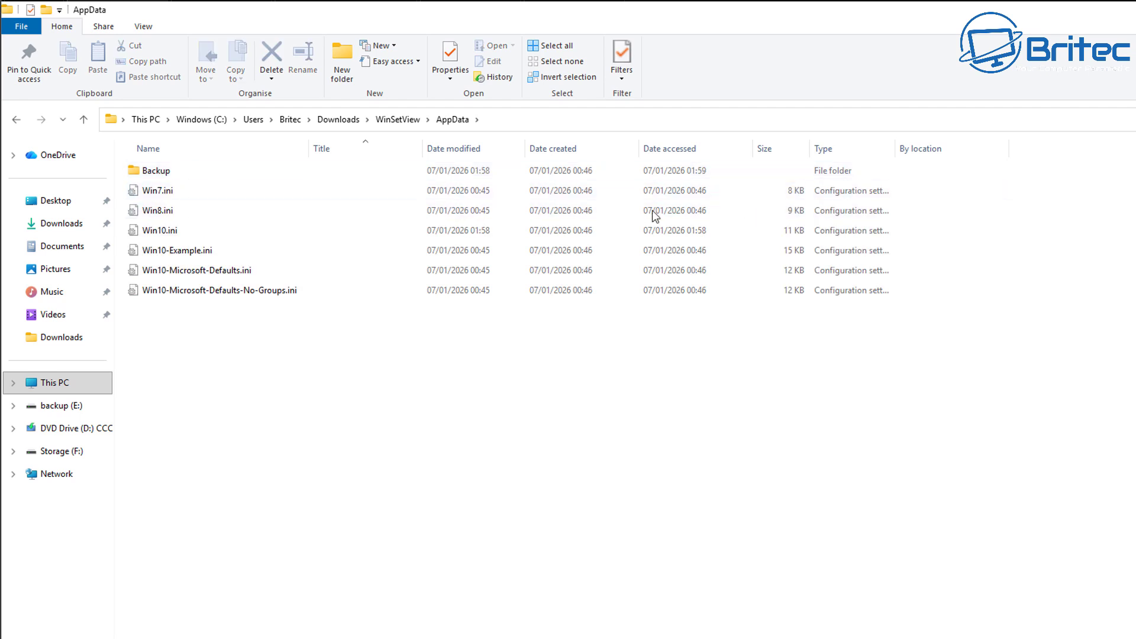
left_click(159, 211)
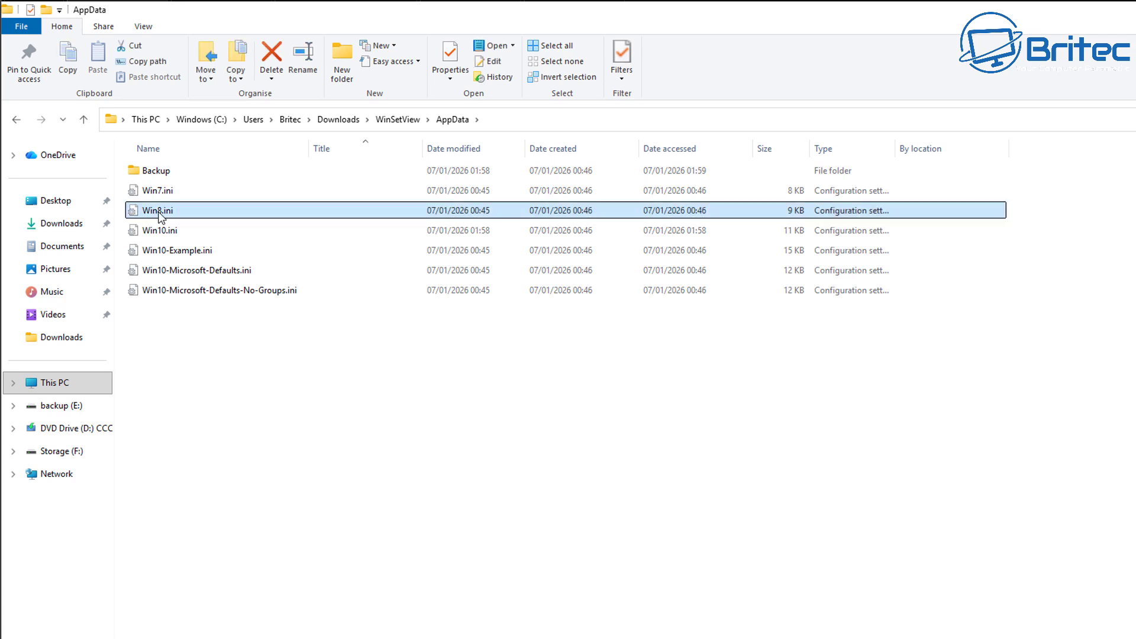
right_click(946, 213)
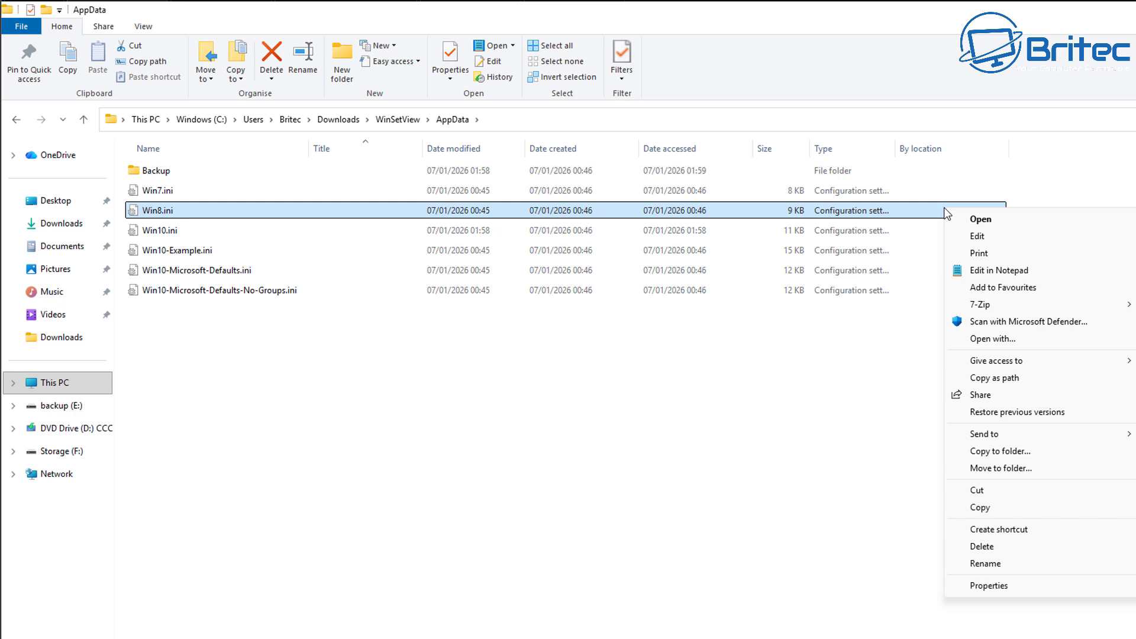
left_click(944, 208)
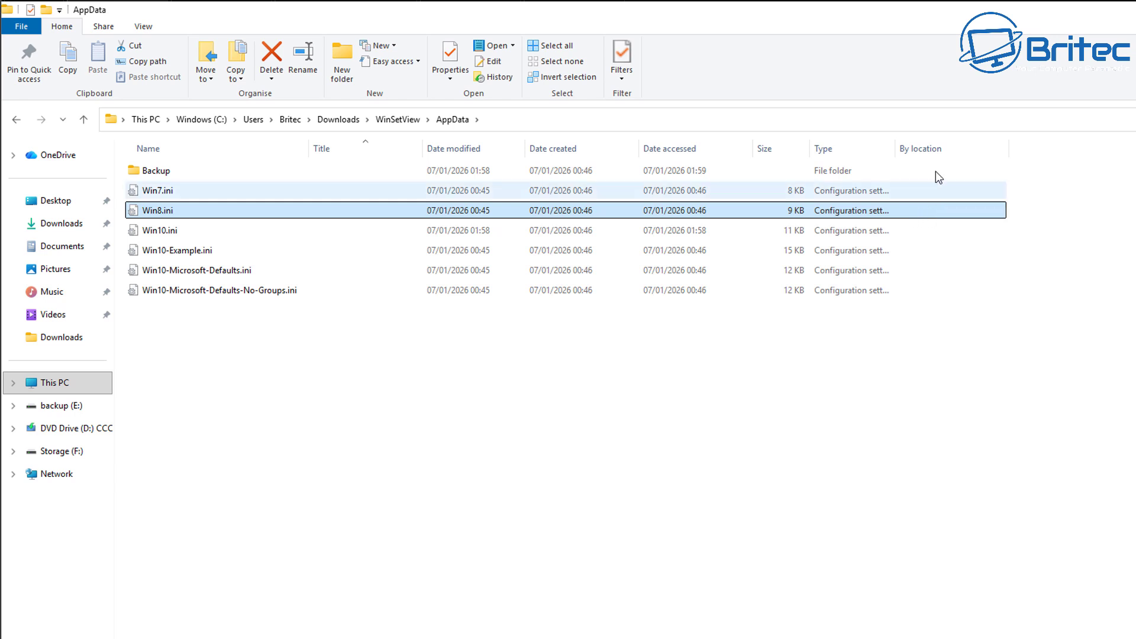
left_click_drag(893, 149, 966, 167)
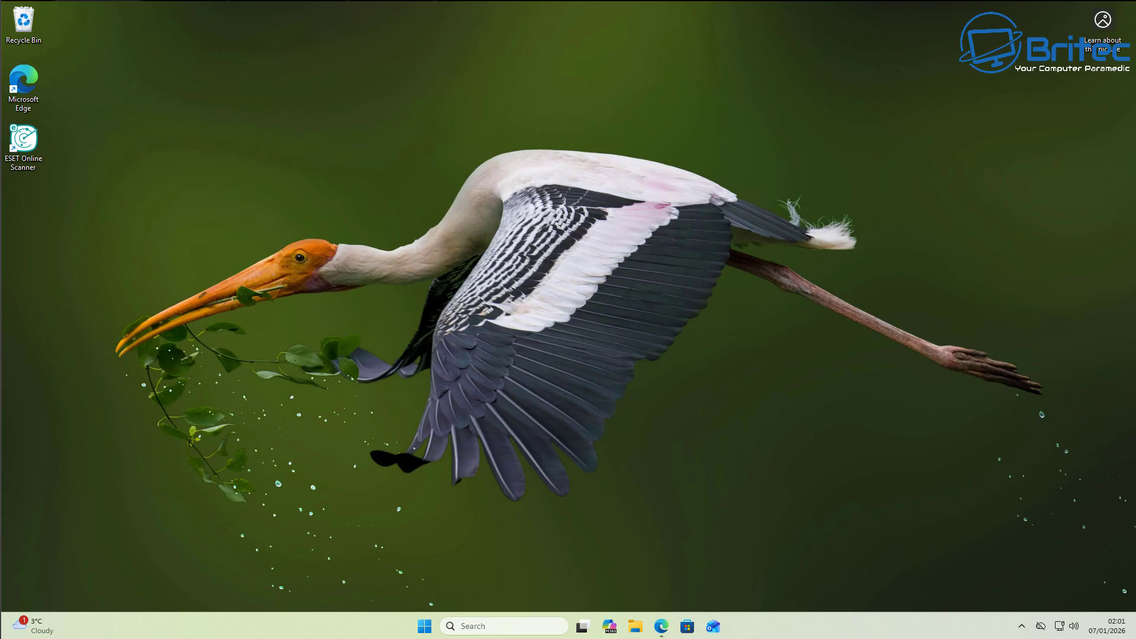